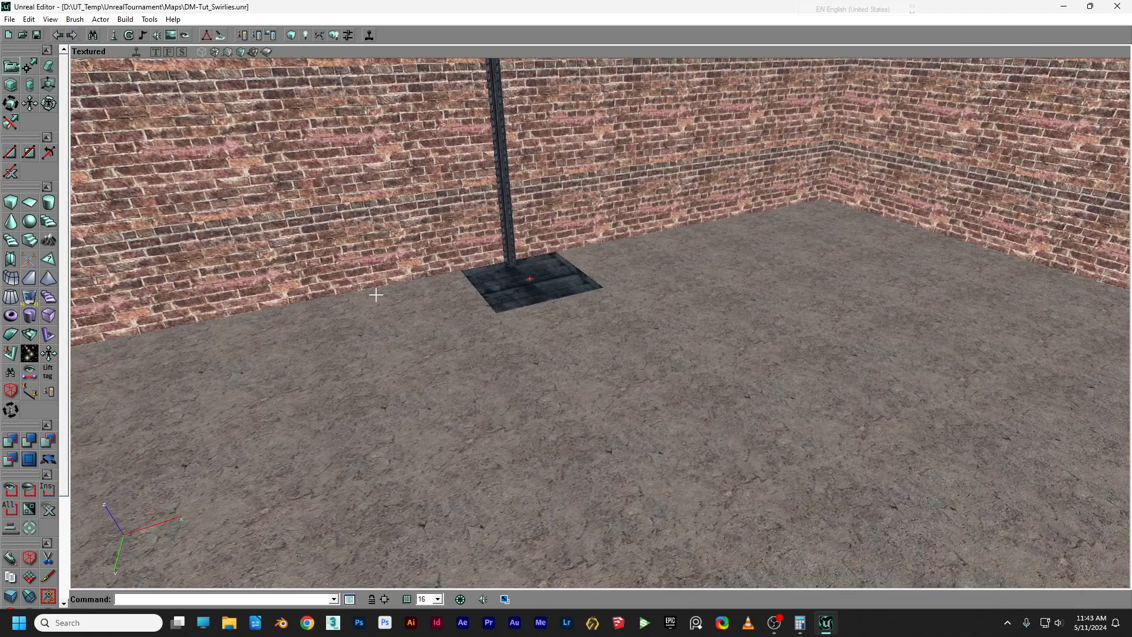
# Set the cube builder's height to 16 and build a brush 256 wide and 256 in breadth.
pyautogui.moveTo(376, 294); pyautogui.dragTo(375, 278)
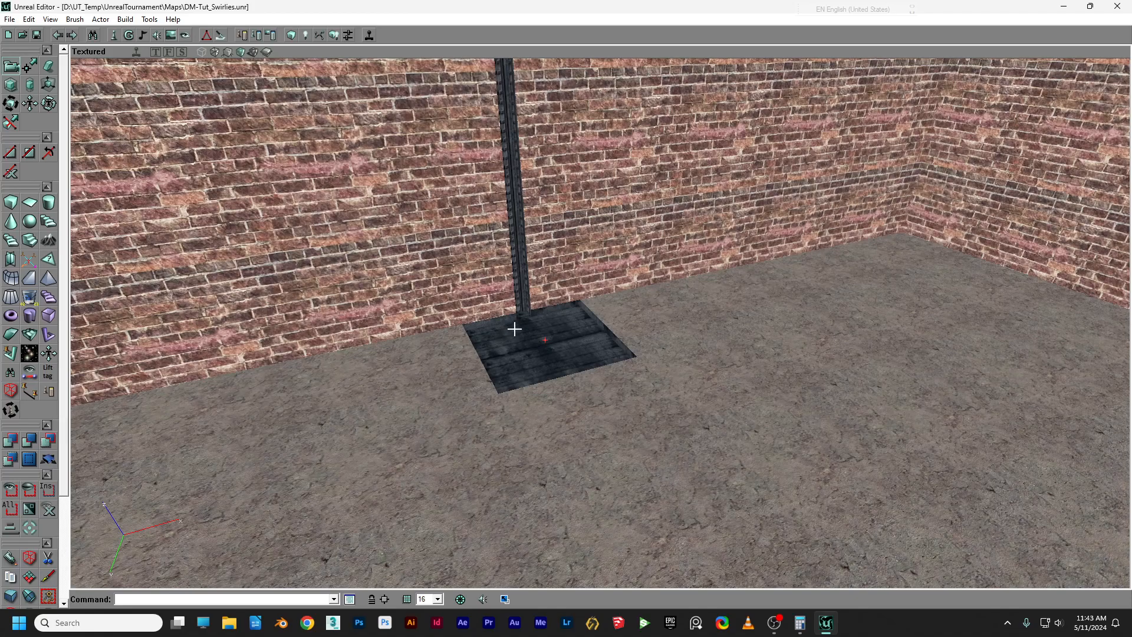
pyautogui.rightClick(10, 204)
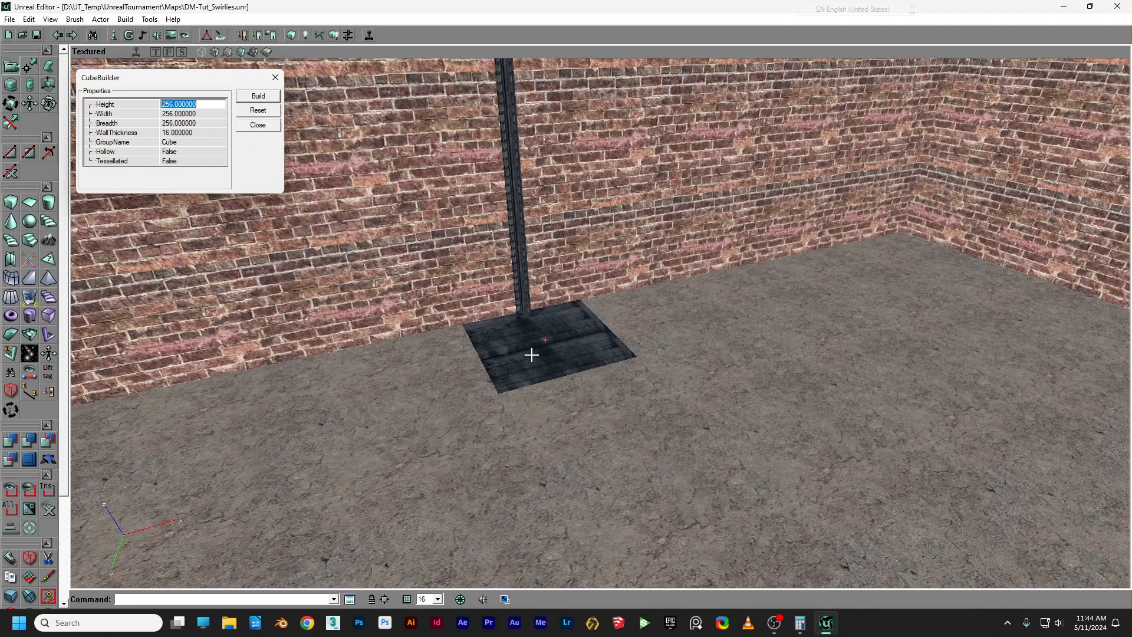
pyautogui.click(199, 104)
pyautogui.doubleClick(199, 104)
pyautogui.write('16')
pyautogui.press('Return')
# Move the slab-shaped builder brush to the open middle of the room, lined up with the floor recess beside the wall.
pyautogui.click(154, 52)
pyautogui.scroll(-2, 638, 252)
pyautogui.moveTo(638, 252); pyautogui.dragTo(536, 272)
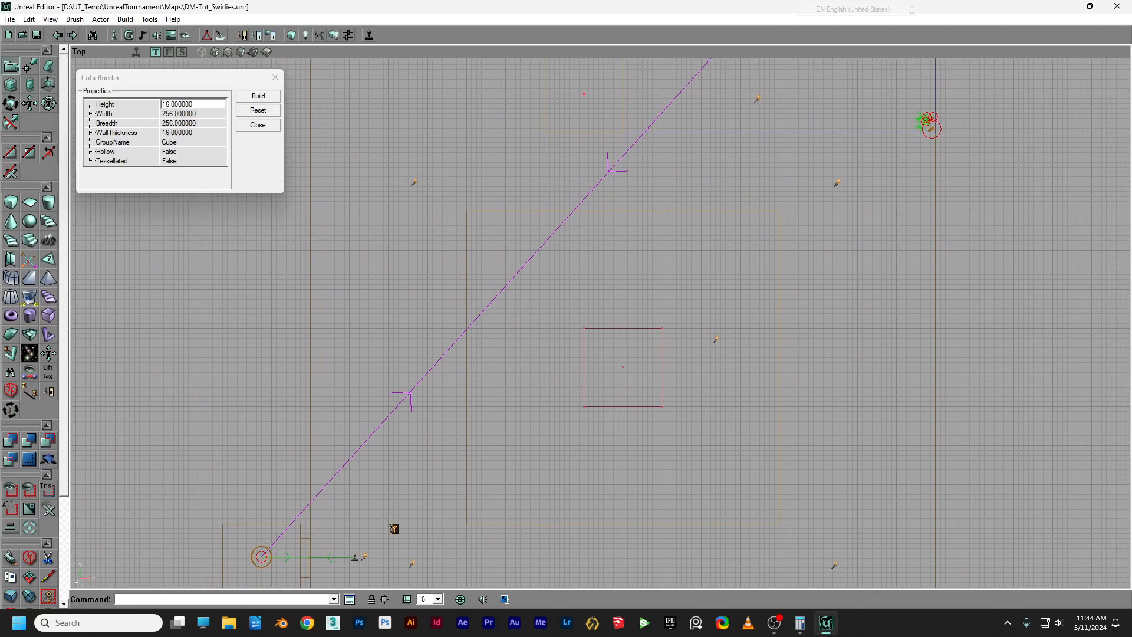
pyautogui.moveTo(638, 251)
pyautogui.keyDown('ctrl'); pyautogui.mouseDown()
pyautogui.moveTo(628, 131)
pyautogui.moveTo(625, 368)
pyautogui.mouseUp(); pyautogui.keyUp('ctrl')
pyautogui.moveTo(627, 288)
pyautogui.keyDown('ctrl'); pyautogui.mouseDown()
pyautogui.moveTo(596, 136)
pyautogui.moveTo(579, 177)
pyautogui.moveTo(596, 395)
pyautogui.moveTo(587, 177)
pyautogui.moveTo(606, 311)
pyautogui.moveTo(598, 361)
pyautogui.mouseUp(); pyautogui.keyUp('ctrl')
pyautogui.scroll(6, 579, 177)
pyautogui.scroll(-7, 594, 239)
pyautogui.keyDown('ctrl'); pyautogui.moveTo(607, 426); pyautogui.dragTo(592, 445); pyautogui.keyUp('ctrl')
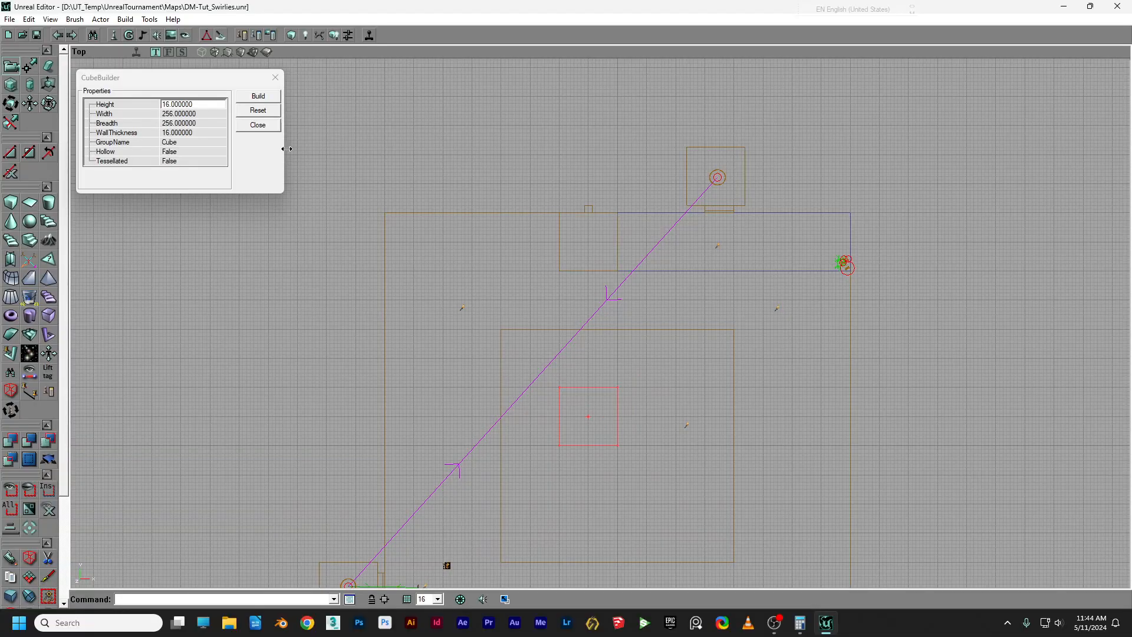
# Add the slab-shaped builder brush to the level as solid geometry.
pyautogui.click(241, 52)
pyautogui.moveTo(377, 248); pyautogui.dragTo(377, 413)
pyautogui.moveTo(600, 323); pyautogui.dragTo(633, 221, button='right')
pyautogui.moveTo(505, 243); pyautogui.dragTo(548, 301)
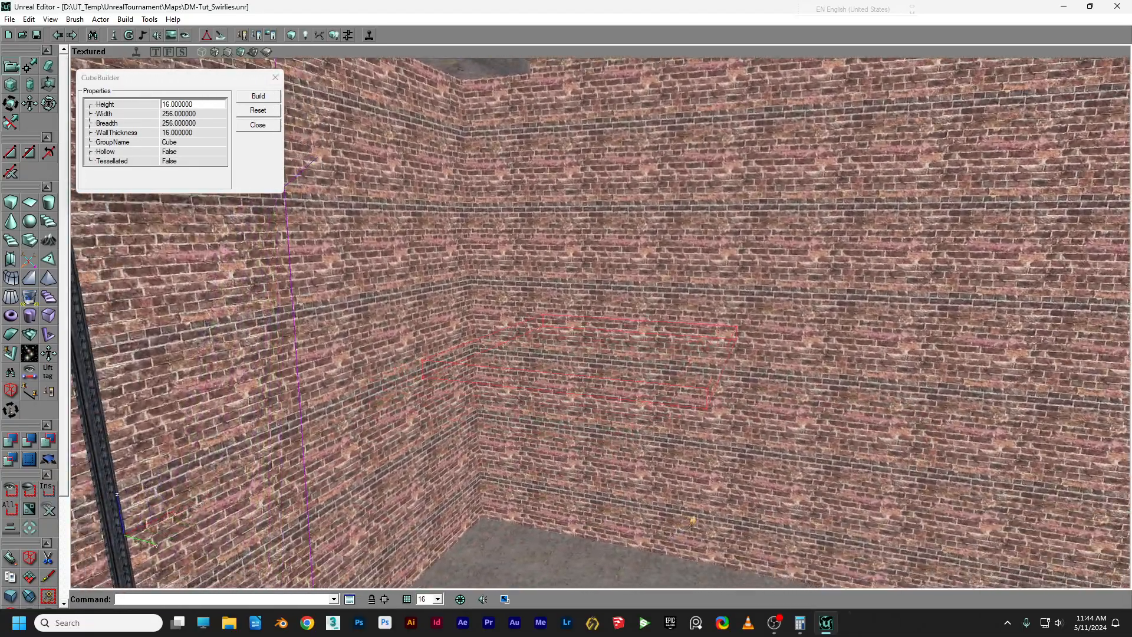
pyautogui.click(10, 440)
pyautogui.moveTo(300, 462)
pyautogui.mouseDown()
pyautogui.moveTo(330, 389)
pyautogui.moveTo(389, 412)
pyautogui.moveTo(336, 440)
pyautogui.moveTo(379, 448)
pyautogui.mouseUp()
# Set the cube builder's width and breadth to 32 and build the small brush.
pyautogui.click(186, 115)
pyautogui.write('32')
pyautogui.press('Tab')
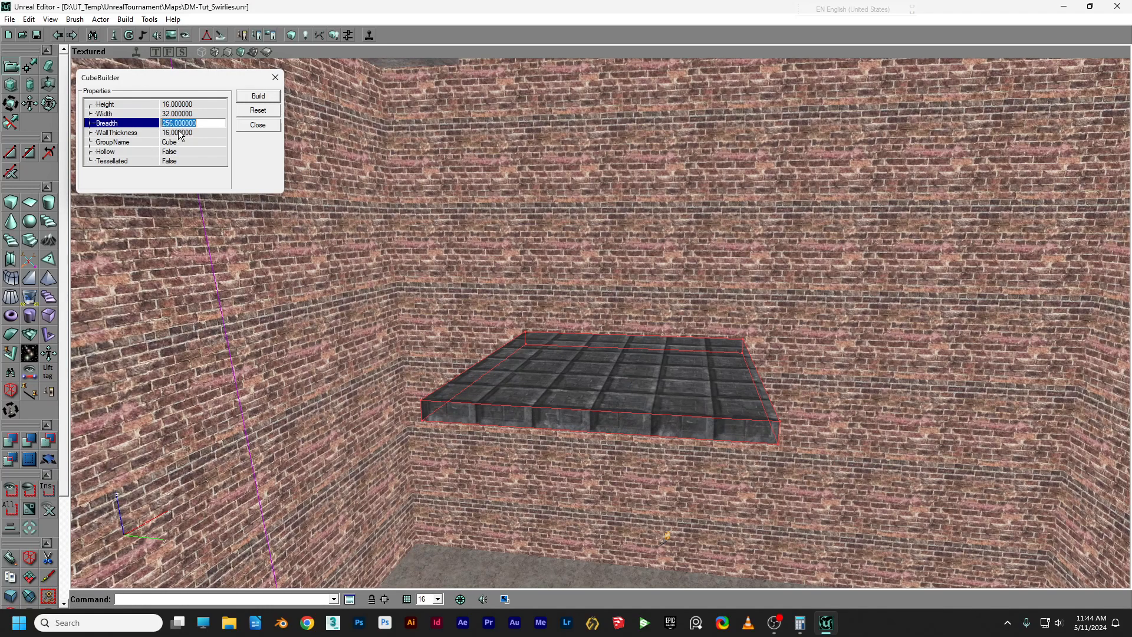
pyautogui.write('32')
pyautogui.click(250, 98)
# Place the small brush against the middle of the slab's rail-side edge and add it as solid geometry.
pyautogui.click(156, 52)
pyautogui.moveTo(461, 252); pyautogui.dragTo(363, 297)
pyautogui.scroll(8, 462, 252)
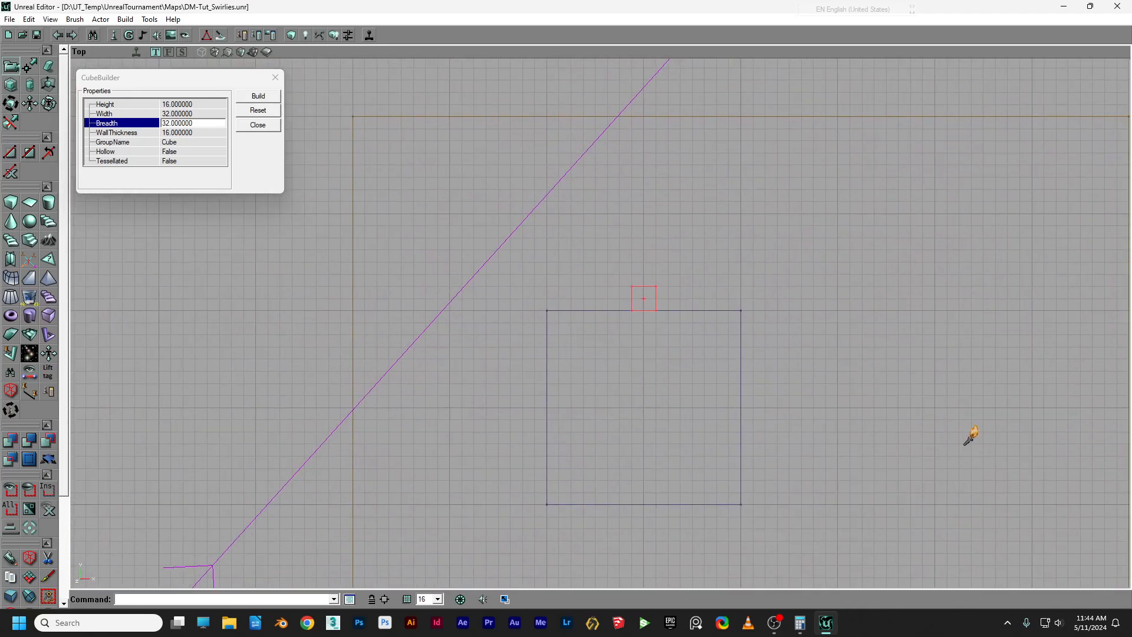
pyautogui.click(241, 53)
pyautogui.moveTo(178, 248); pyautogui.dragTo(178, 293)
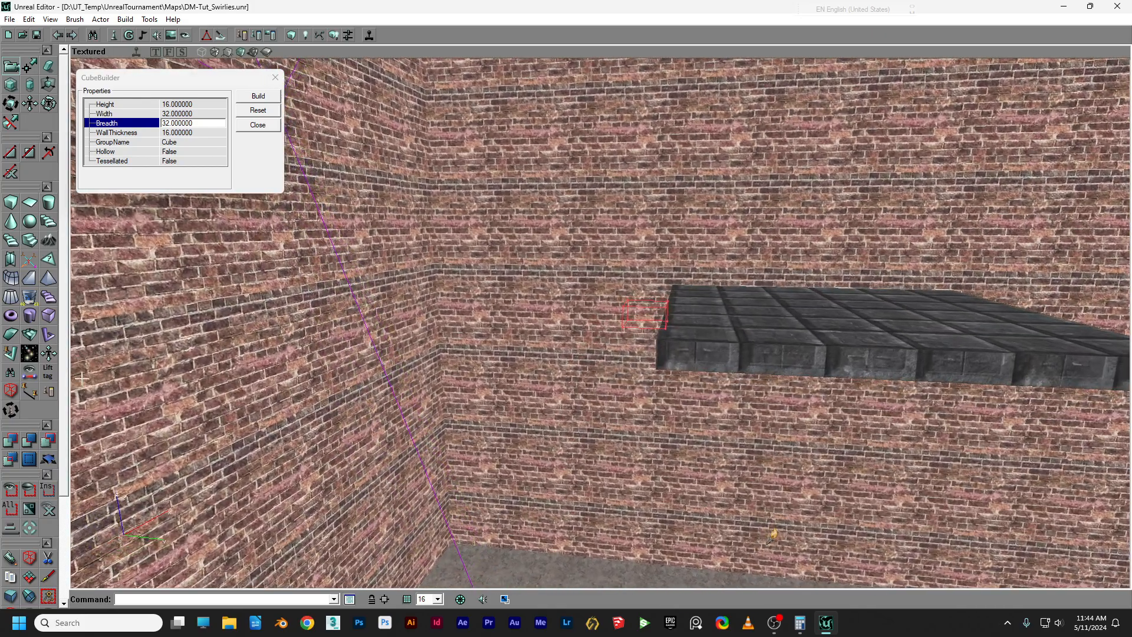
pyautogui.click(10, 441)
# Examine the floating slab and its attached small block from above and below.
pyautogui.moveTo(511, 384)
pyautogui.mouseDown()
pyautogui.moveTo(566, 319)
pyautogui.moveTo(607, 353)
pyautogui.moveTo(610, 395)
pyautogui.mouseUp()
pyautogui.moveTo(610, 395)
pyautogui.mouseDown(button='right')
pyautogui.moveTo(613, 442)
pyautogui.moveTo(583, 451)
pyautogui.mouseUp(button='right')
pyautogui.moveTo(661, 425); pyautogui.dragTo(736, 402, button='right')
pyautogui.moveTo(736, 402); pyautogui.dragTo(507, 495)
pyautogui.moveTo(507, 496); pyautogui.dragTo(548, 412, button='right')
pyautogui.moveTo(548, 413)
pyautogui.mouseDown()
pyautogui.moveTo(525, 465)
pyautogui.moveTo(542, 412)
pyautogui.mouseUp()
pyautogui.moveTo(543, 412); pyautogui.dragTo(524, 484, button='right')
pyautogui.moveTo(868, 235); pyautogui.dragTo(868, 282)
pyautogui.moveTo(868, 282); pyautogui.dragTo(869, 270, button='right')
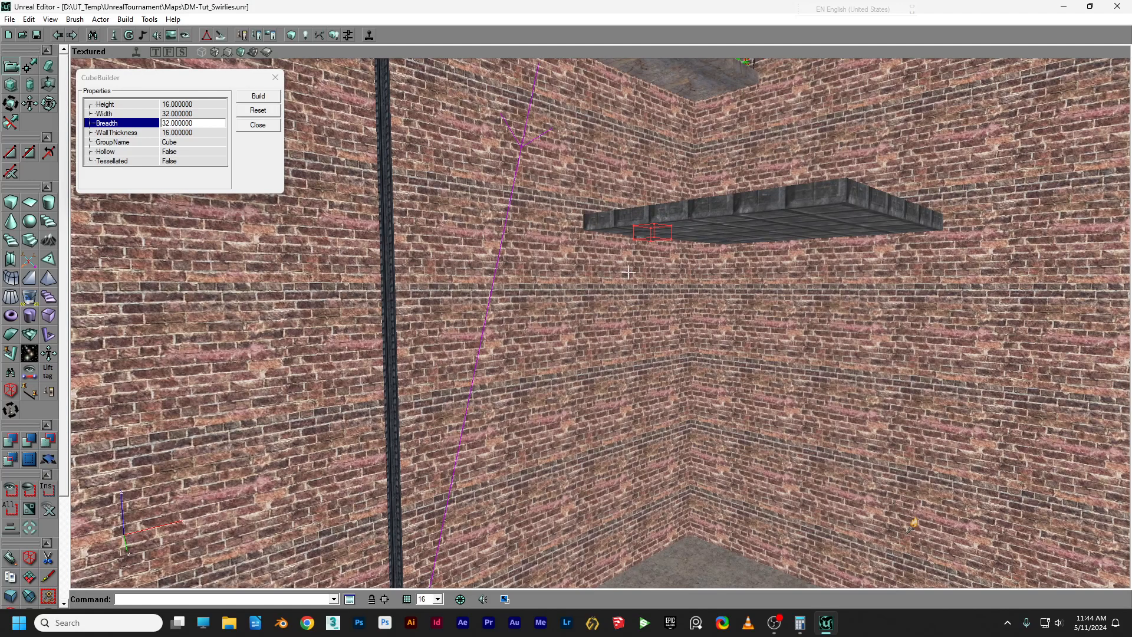
pyautogui.moveTo(729, 250); pyautogui.dragTo(737, 295, button='right')
pyautogui.moveTo(737, 295); pyautogui.dragTo(665, 251)
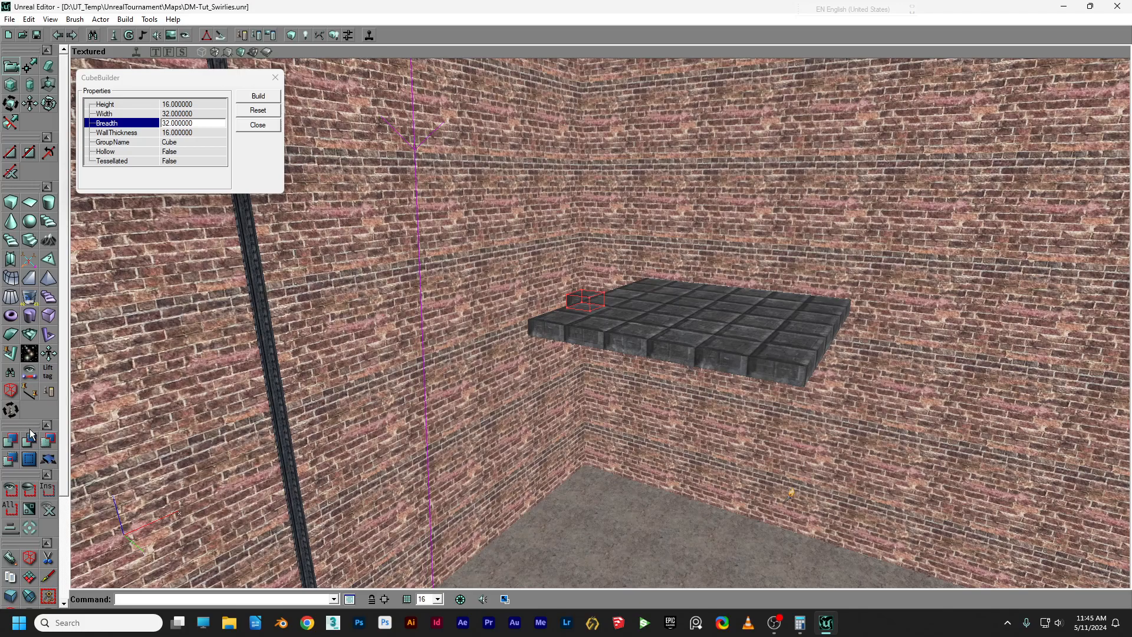
pyautogui.moveTo(565, 400)
pyautogui.mouseDown(button='right')
pyautogui.moveTo(531, 431)
pyautogui.moveTo(557, 384)
pyautogui.moveTo(510, 448)
pyautogui.moveTo(505, 402)
pyautogui.moveTo(519, 383)
pyautogui.moveTo(562, 405)
pyautogui.mouseUp(button='right')
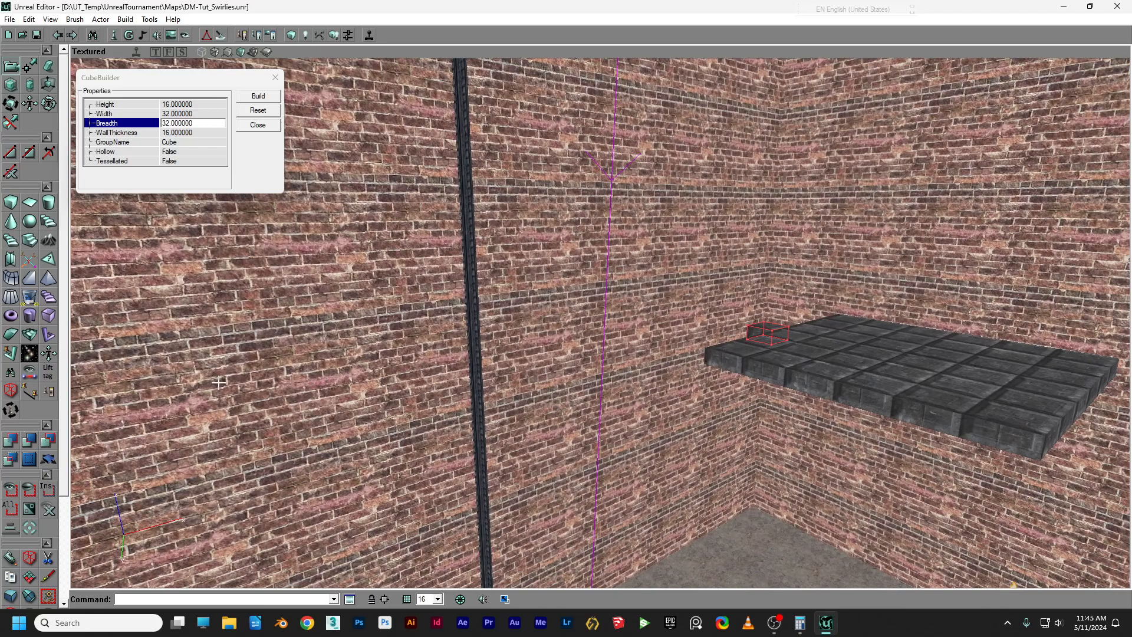
# Build an enclosing cube brush with height 32, width 384 and breadth 384.
pyautogui.click(201, 105)
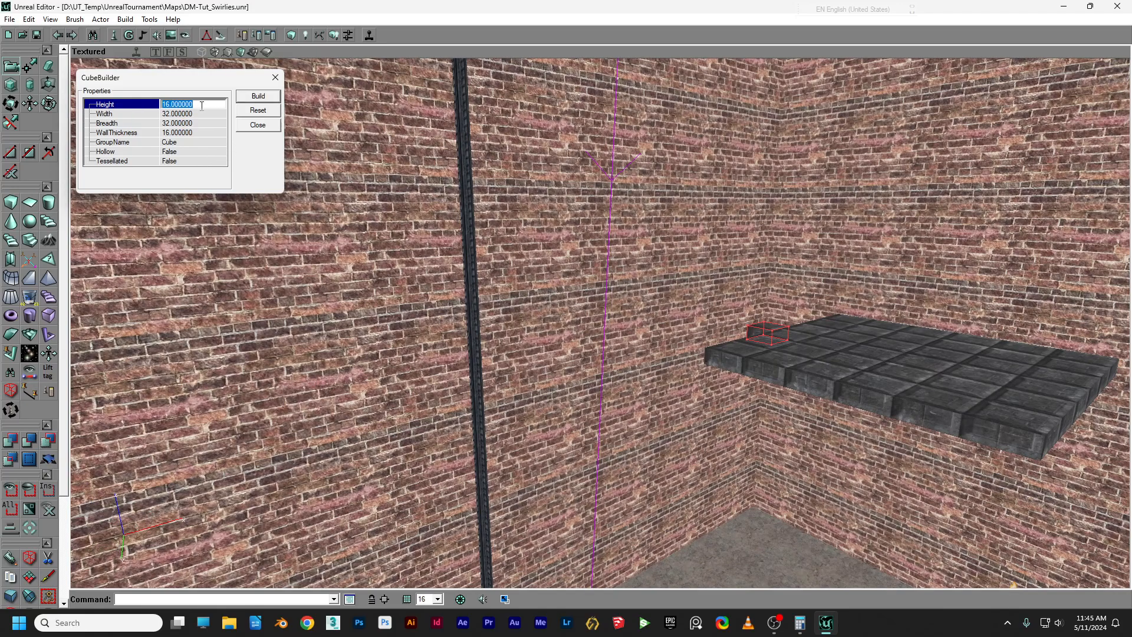
pyautogui.write('32')
pyautogui.click(201, 114)
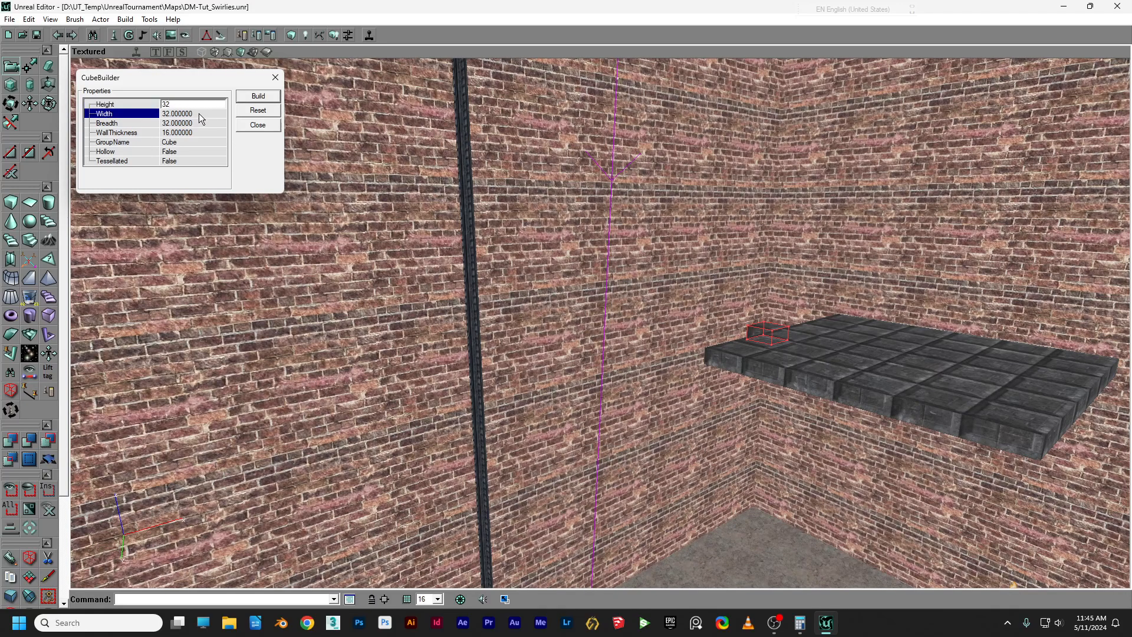
pyautogui.write('384')
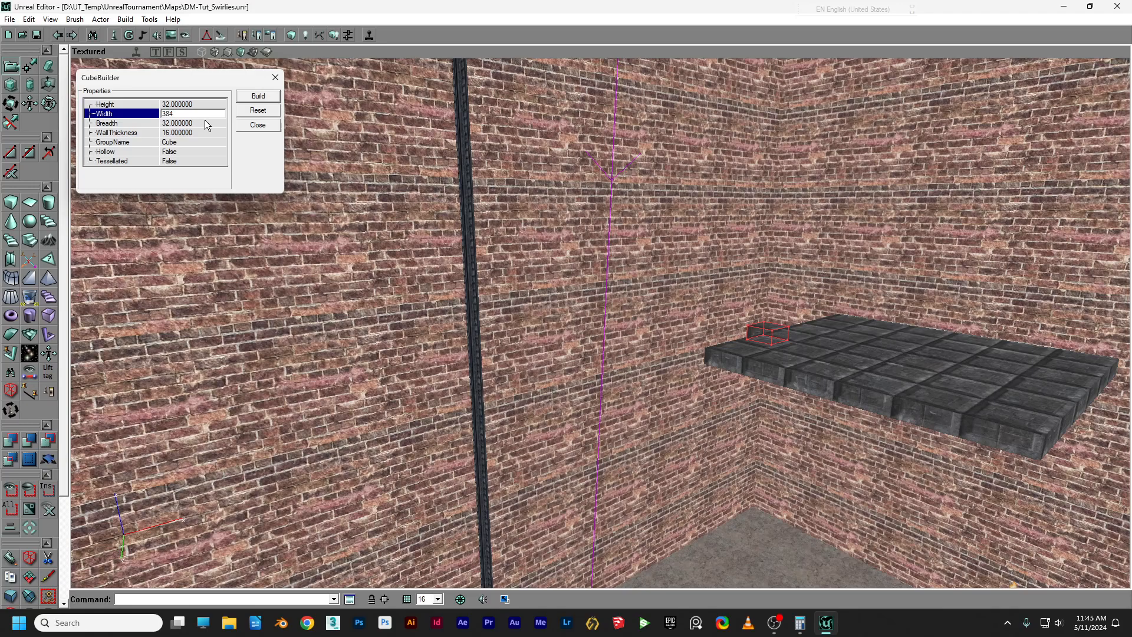
pyautogui.click(205, 124)
pyautogui.write('3')
pyautogui.click(259, 96)
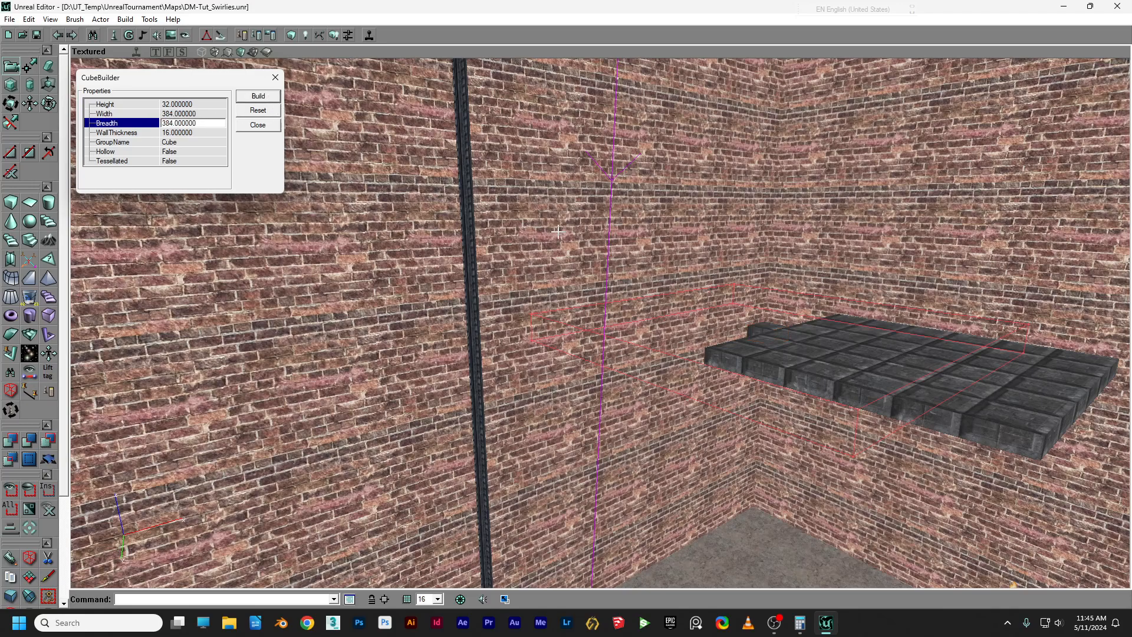
# Position the large brush around the slab and its small block, and intersect it with them.
pyautogui.click(156, 52)
pyautogui.keyDown('ctrl'); pyautogui.moveTo(1099, 300); pyautogui.dragTo(1099, 337); pyautogui.keyUp('ctrl')
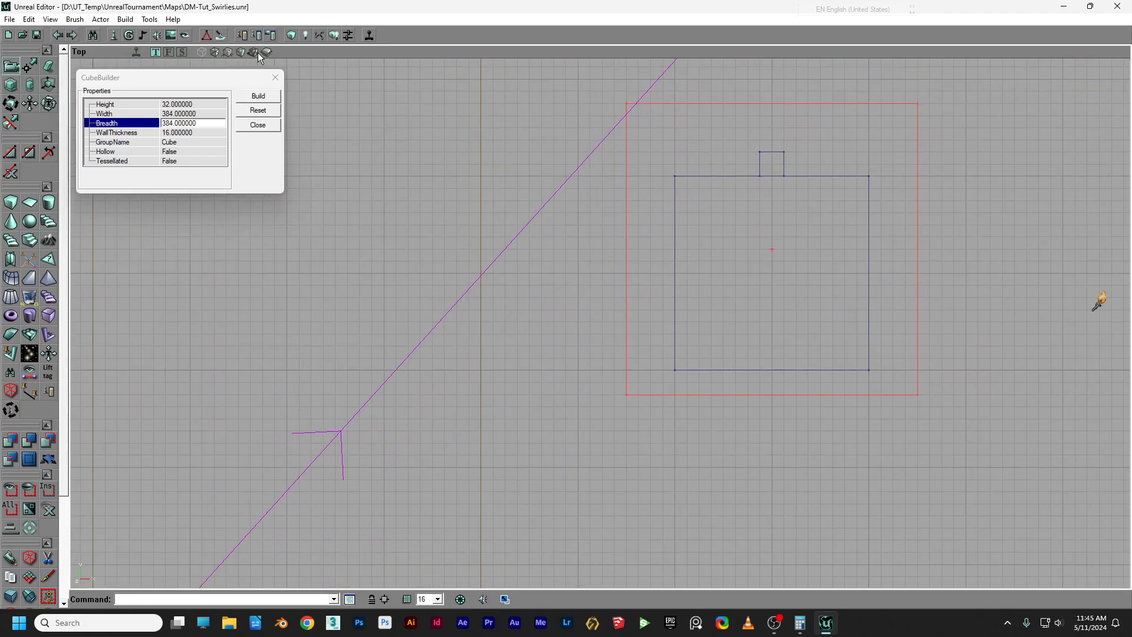
pyautogui.click(182, 53)
pyautogui.moveTo(619, 224); pyautogui.dragTo(670, 64)
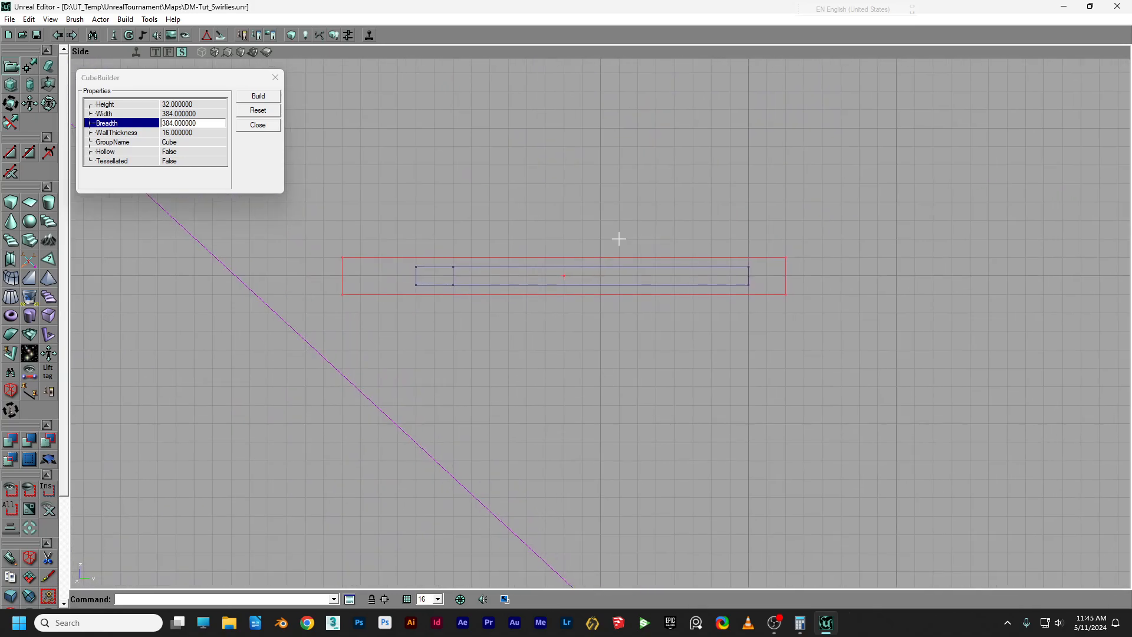
pyautogui.click(49, 443)
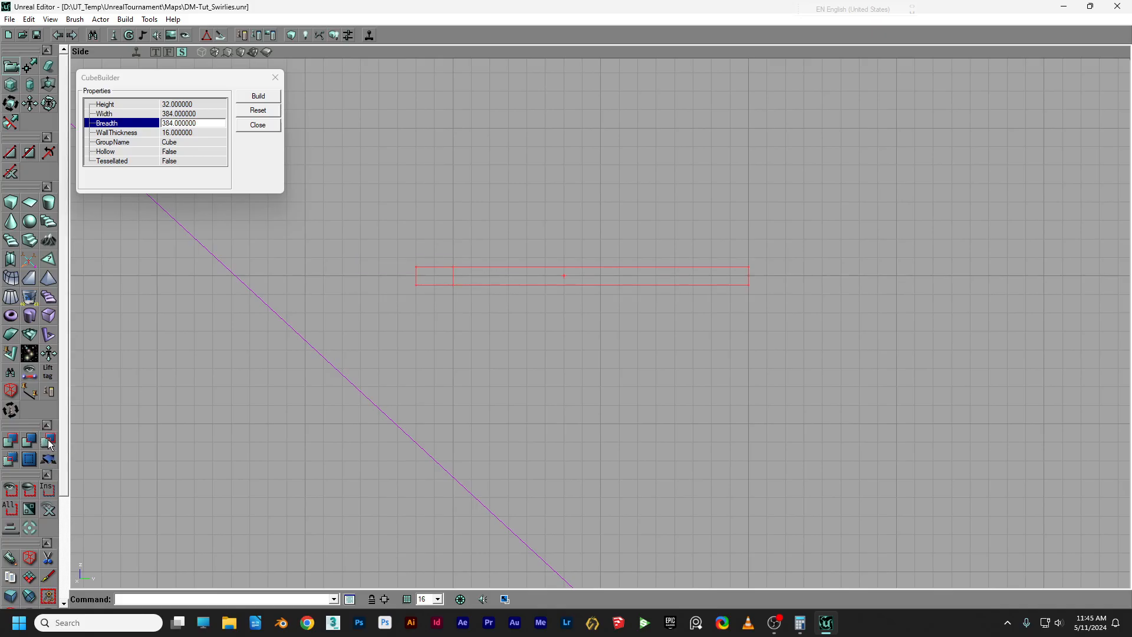
# Move the intersected brush off the solid slab toward the wall with the vertical rail.
pyautogui.click(240, 52)
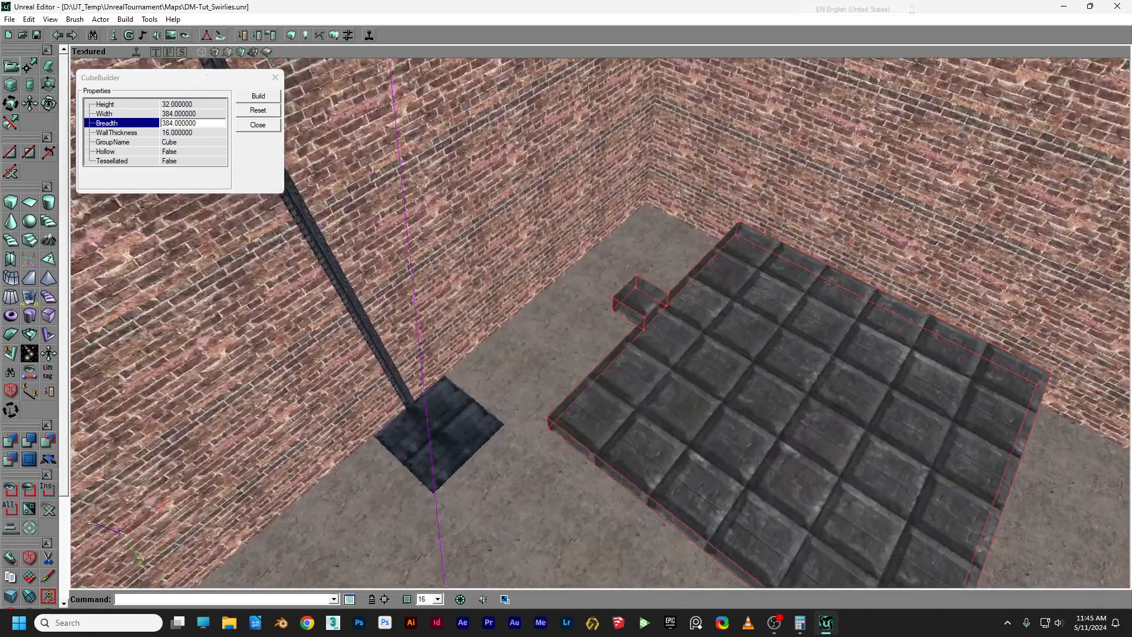
pyautogui.moveTo(484, 218); pyautogui.dragTo(566, 219, button='right')
pyautogui.keyDown('ctrl'); pyautogui.moveTo(483, 219); pyautogui.dragTo(412, 219, button='right'); pyautogui.keyUp('ctrl')
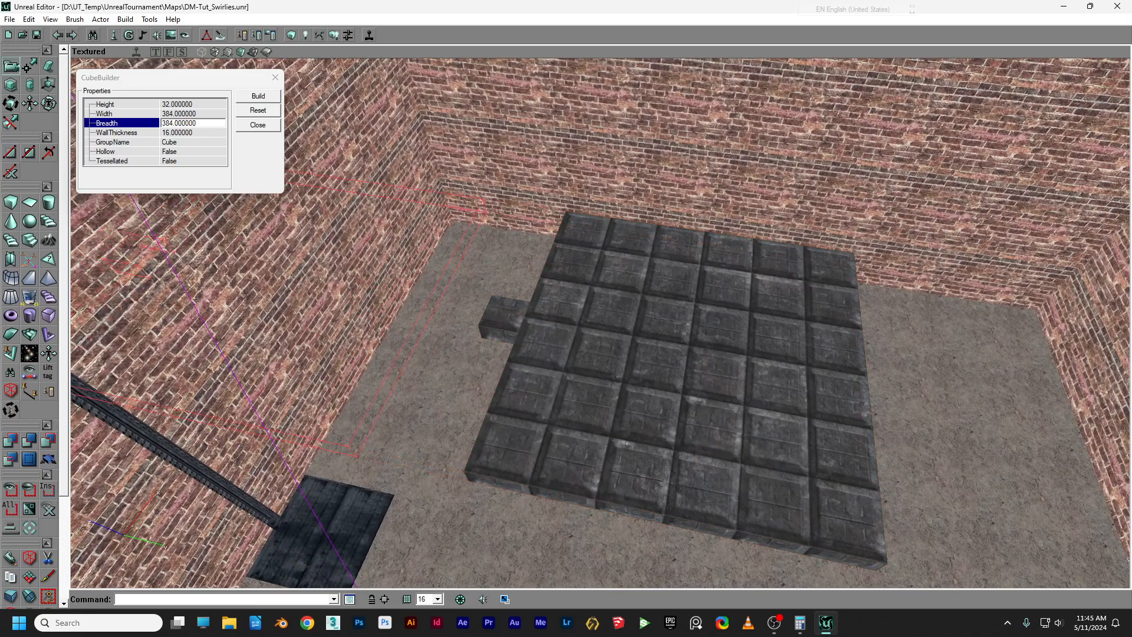
# Lower the intersected brush to floor level in the front view, aligning it with the recess below the rail.
pyautogui.click(169, 52)
pyautogui.scroll(-1, 435, 415)
pyautogui.moveTo(611, 427)
pyautogui.mouseDown()
pyautogui.moveTo(435, 416)
pyautogui.moveTo(512, 255)
pyautogui.moveTo(509, 175)
pyautogui.moveTo(509, 503)
pyautogui.mouseUp()
pyautogui.scroll(-2, 499, 279)
pyautogui.moveTo(517, 181)
pyautogui.mouseDown()
pyautogui.moveTo(505, 91)
pyautogui.moveTo(480, 131)
pyautogui.moveTo(481, 99)
pyautogui.mouseUp()
pyautogui.scroll(2, 510, 178)
pyautogui.scroll(3, 511, 178)
pyautogui.scroll(2, 510, 178)
pyautogui.keyDown('ctrl'); pyautogui.moveTo(527, 181); pyautogui.dragTo(526, 228); pyautogui.keyUp('ctrl')
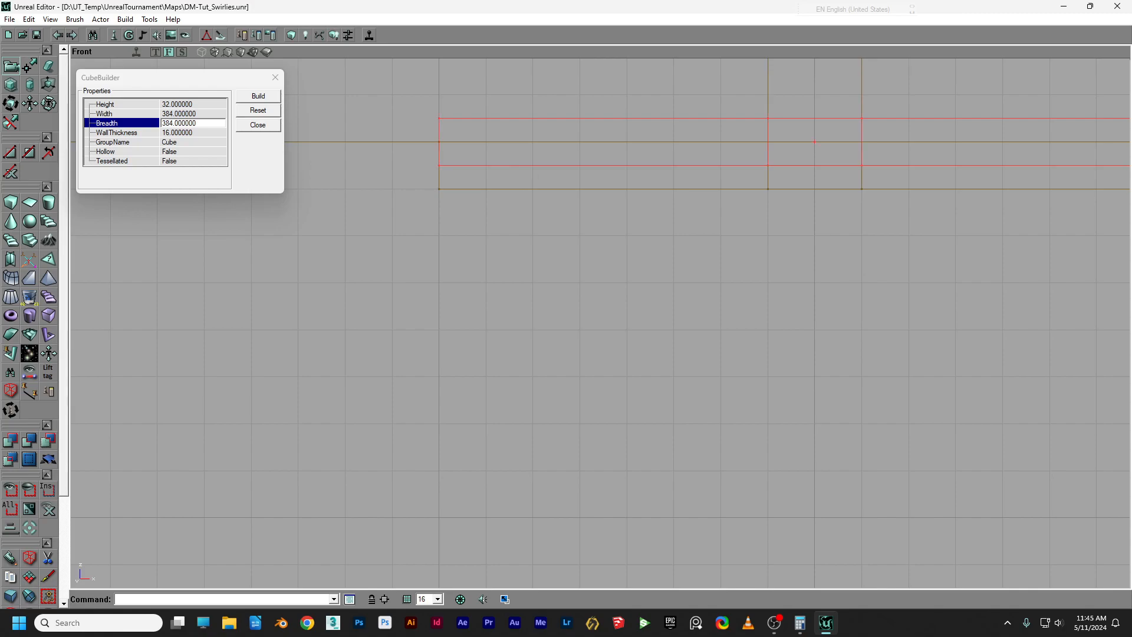
pyautogui.moveTo(444, 166)
pyautogui.keyDown('ctrl'); pyautogui.mouseDown()
pyautogui.moveTo(445, 143)
pyautogui.moveTo(490, 198)
pyautogui.moveTo(488, 344)
pyautogui.moveTo(995, 372)
pyautogui.mouseUp(); pyautogui.keyUp('ctrl')
# Shift the brush in the side view to fit the floor recess, with its small block inside the rail channel.
pyautogui.click(182, 52)
pyautogui.keyDown('ctrl'); pyautogui.moveTo(808, 305); pyautogui.dragTo(443, 305); pyautogui.keyUp('ctrl')
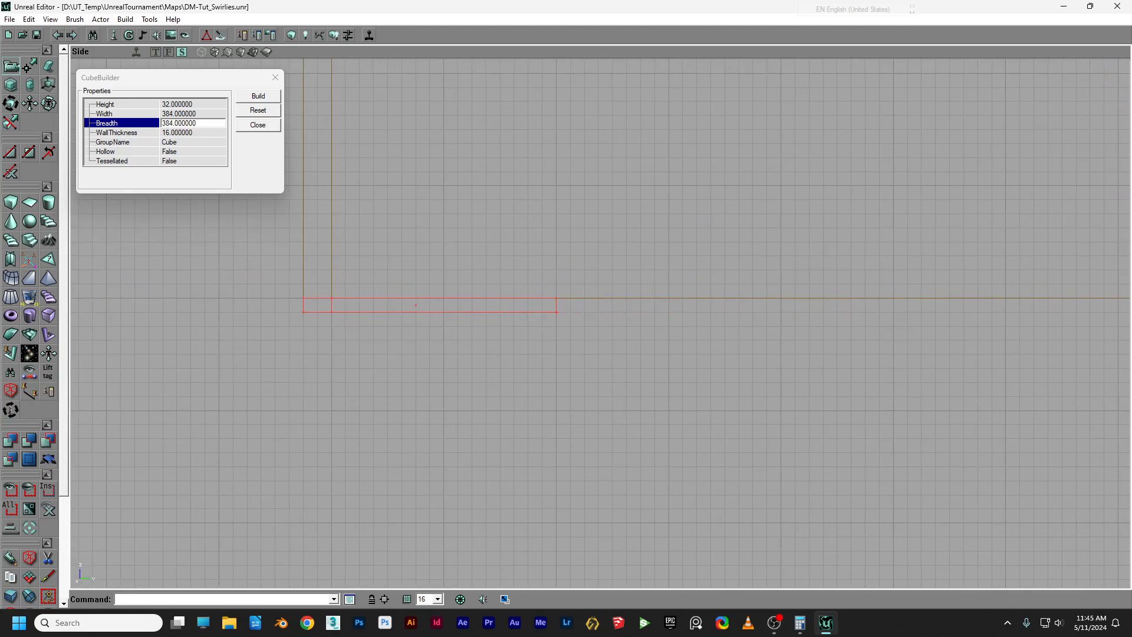
pyautogui.click(155, 53)
pyautogui.moveTo(466, 191); pyautogui.dragTo(459, 158)
pyautogui.click(241, 52)
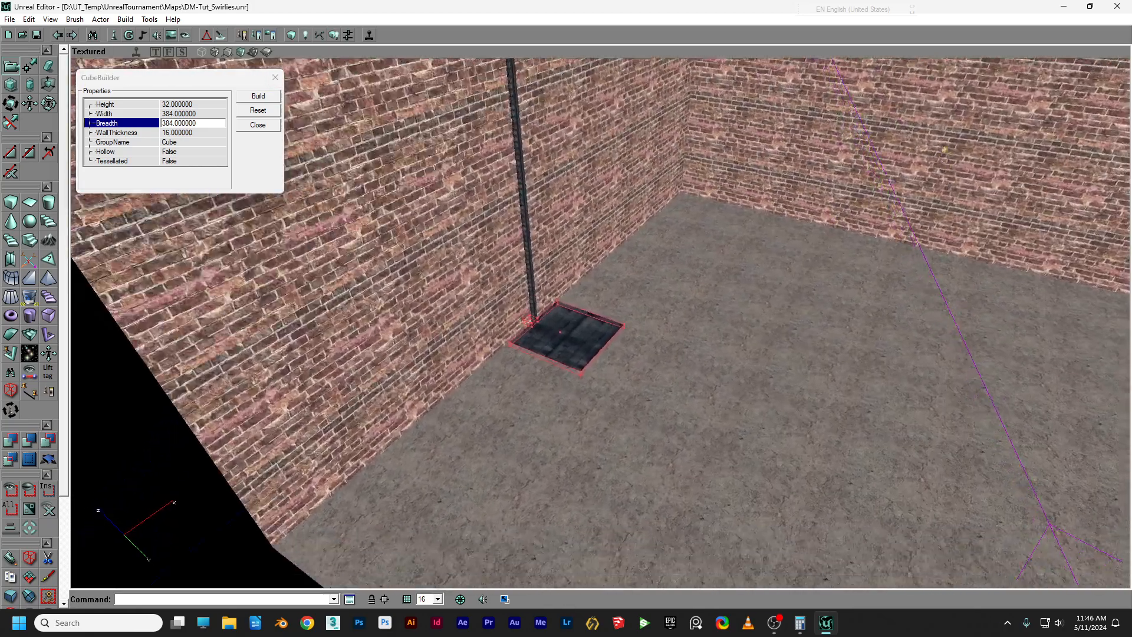
pyautogui.moveTo(560, 332); pyautogui.dragTo(547, 218)
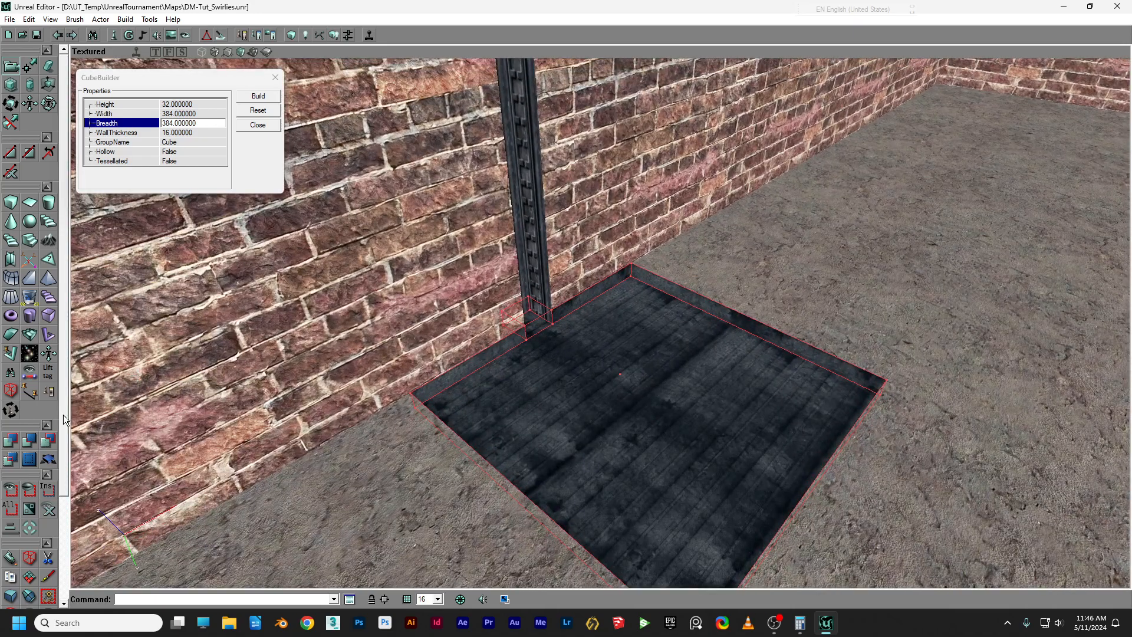
# Create a standard Mover from the fitted brush and move the builder brush aside onto the open floor.
pyautogui.rightClick(51, 461)
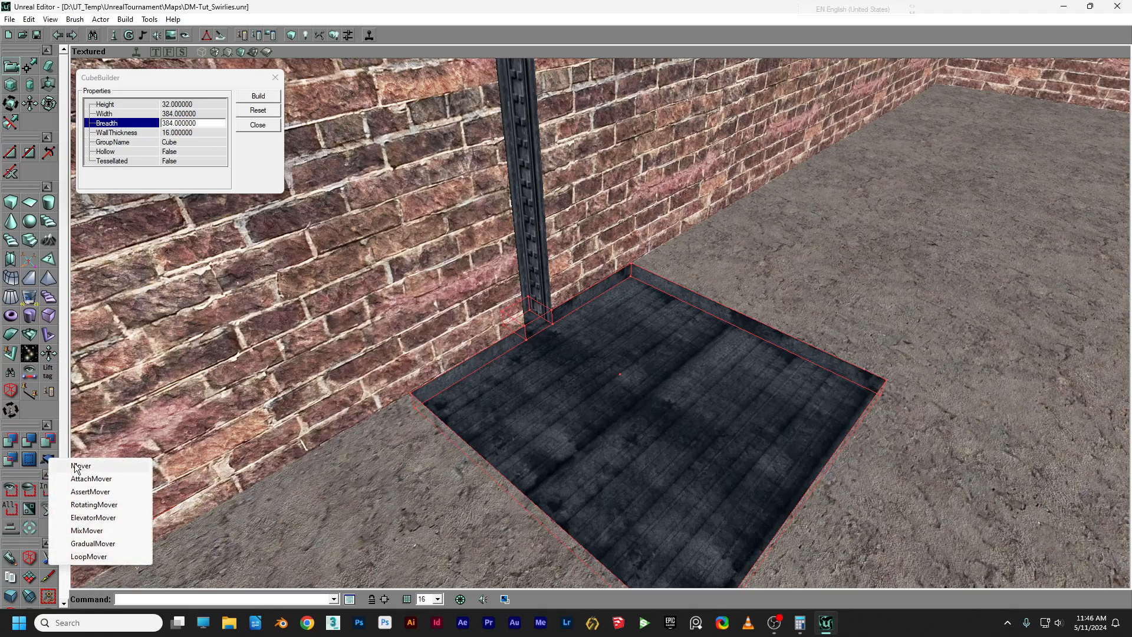
pyautogui.click(128, 464)
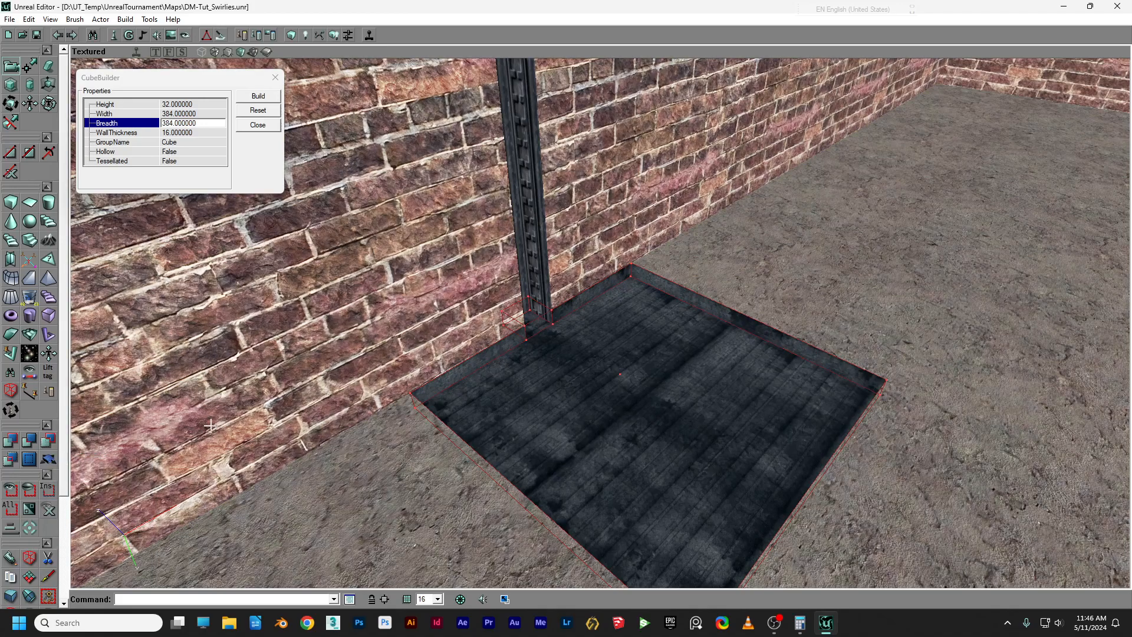
pyautogui.moveTo(484, 379); pyautogui.dragTo(502, 379, button='right')
pyautogui.keyDown('ctrl'); pyautogui.moveTo(539, 357); pyautogui.dragTo(672, 357); pyautogui.keyUp('ctrl')
pyautogui.moveTo(516, 376)
pyautogui.mouseDown()
pyautogui.moveTo(513, 307)
pyautogui.moveTo(504, 377)
pyautogui.moveTo(507, 325)
pyautogui.moveTo(560, 318)
pyautogui.moveTo(578, 266)
pyautogui.moveTo(549, 236)
pyautogui.moveTo(536, 183)
pyautogui.moveTo(513, 206)
pyautogui.moveTo(518, 318)
pyautogui.moveTo(507, 336)
pyautogui.moveTo(484, 319)
pyautogui.moveTo(513, 377)
pyautogui.mouseUp()
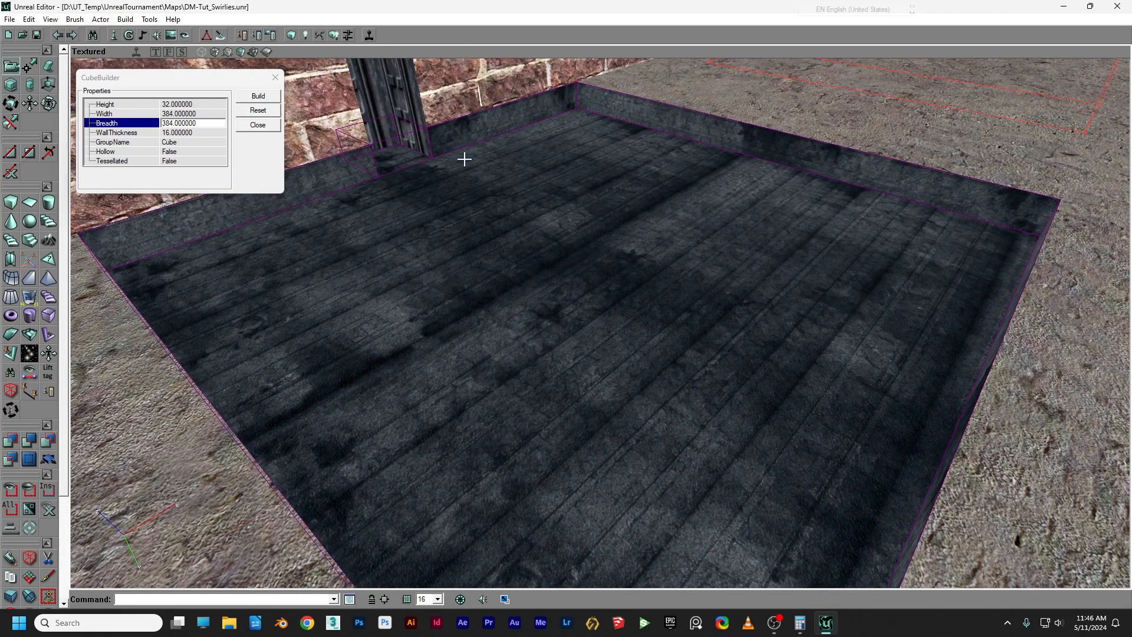
# Turn on Show Polys for the new lift mover.
pyautogui.rightClick(404, 134)
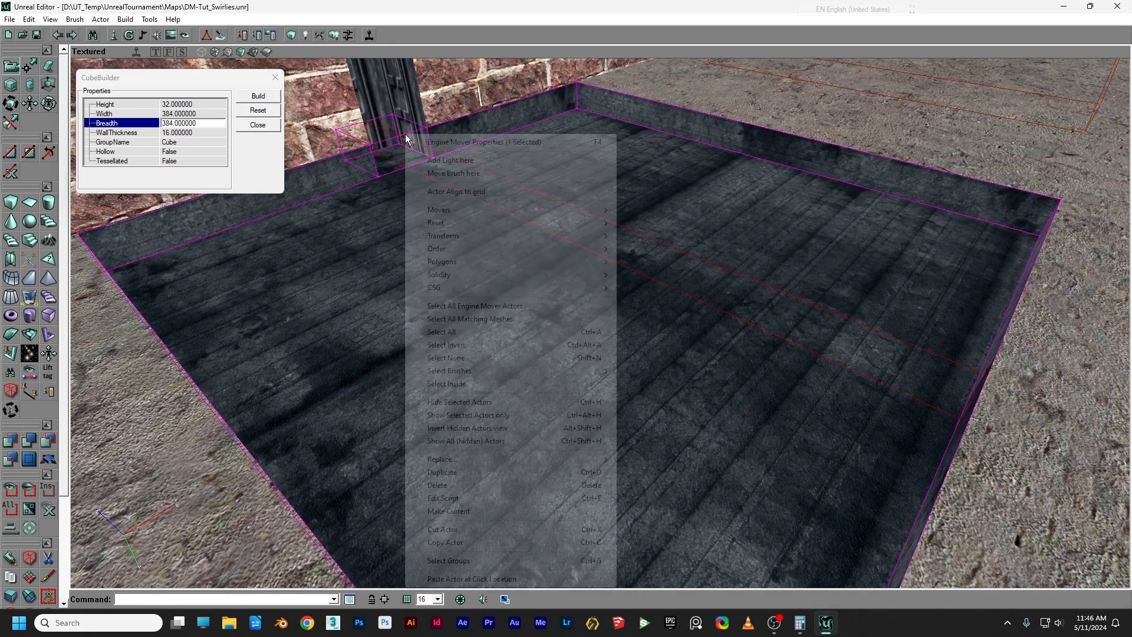
pyautogui.moveTo(447, 211)
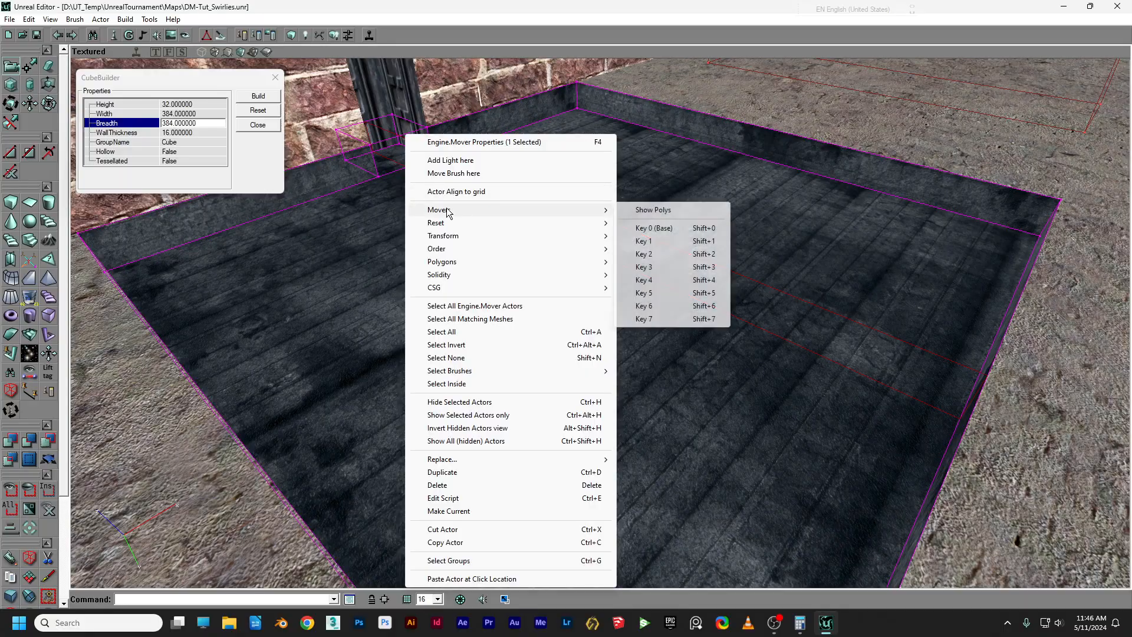
pyautogui.click(653, 210)
# Select only the lift platform mover and switch it to keyframe Key 1.
pyautogui.moveTo(639, 193); pyautogui.dragTo(613, 260)
pyautogui.moveTo(613, 259); pyautogui.dragTo(625, 194, button='right')
pyautogui.moveTo(625, 195); pyautogui.dragTo(631, 165)
pyautogui.moveTo(631, 165); pyautogui.dragTo(634, 207, button='right')
pyautogui.moveTo(634, 207); pyautogui.dragTo(625, 135)
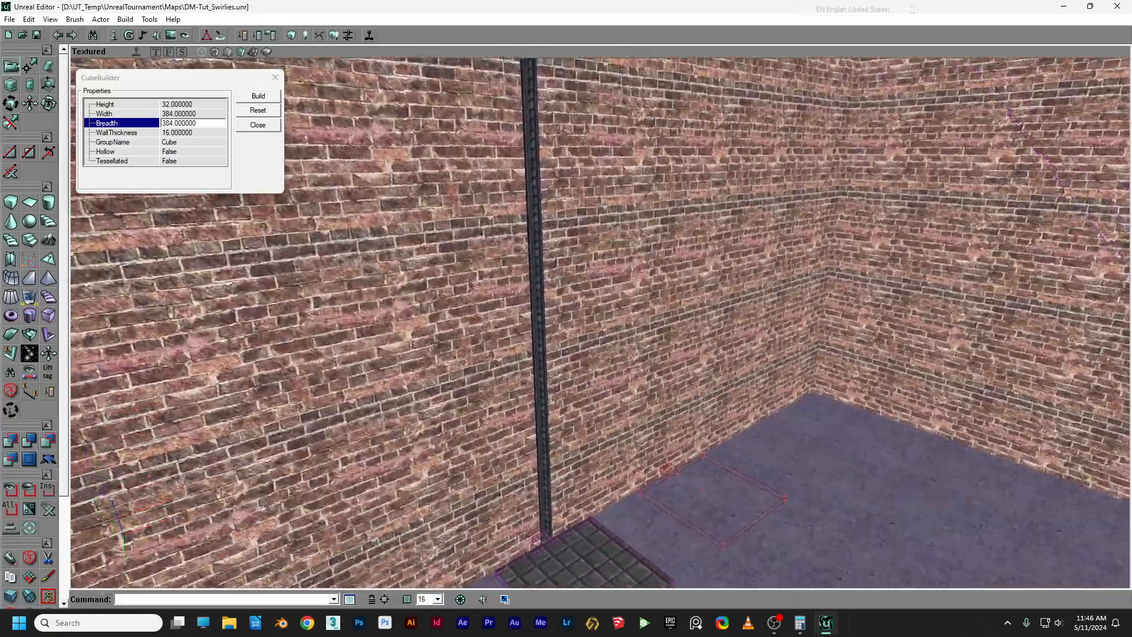
pyautogui.moveTo(790, 204)
pyautogui.mouseDown()
pyautogui.moveTo(790, 307)
pyautogui.moveTo(790, 204)
pyautogui.mouseUp()
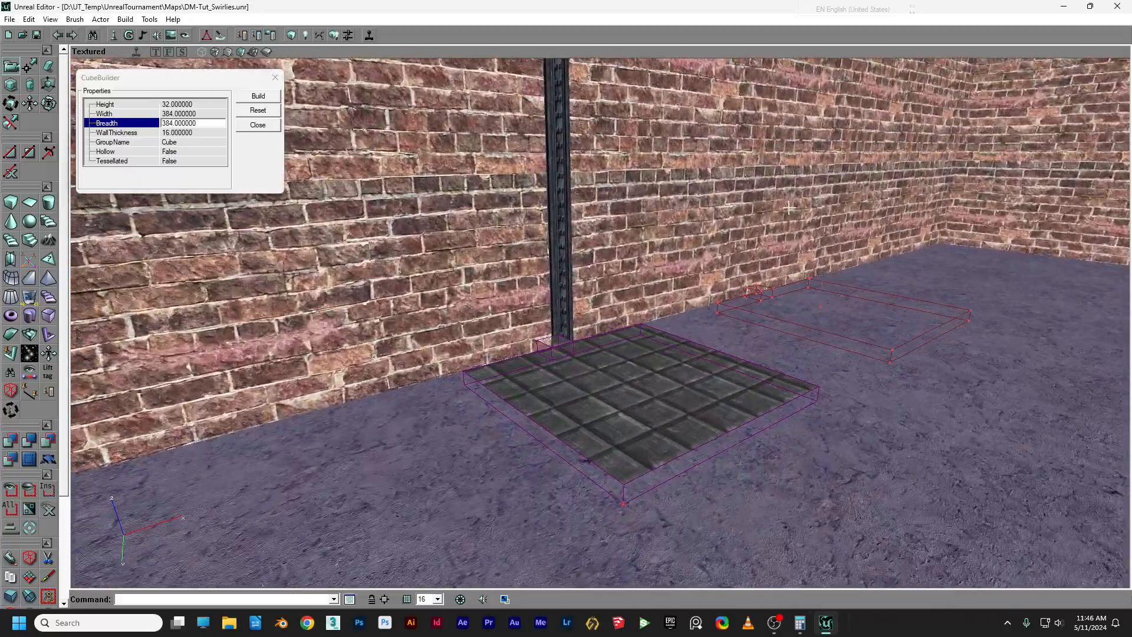
pyautogui.click(709, 439)
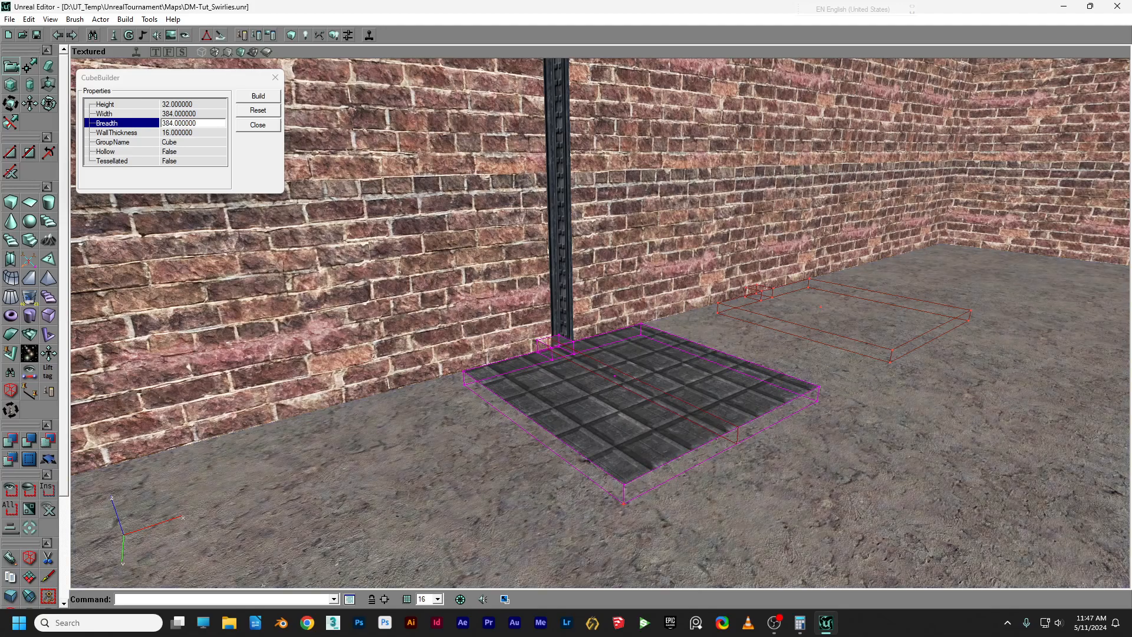
pyautogui.rightClick(710, 439)
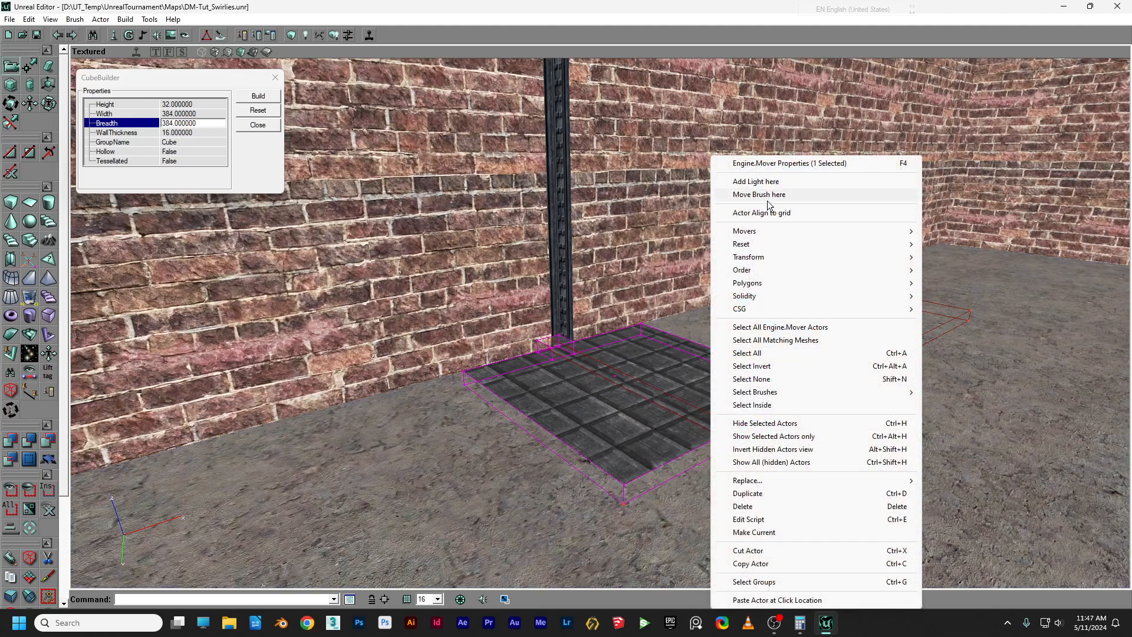
pyautogui.moveTo(767, 232)
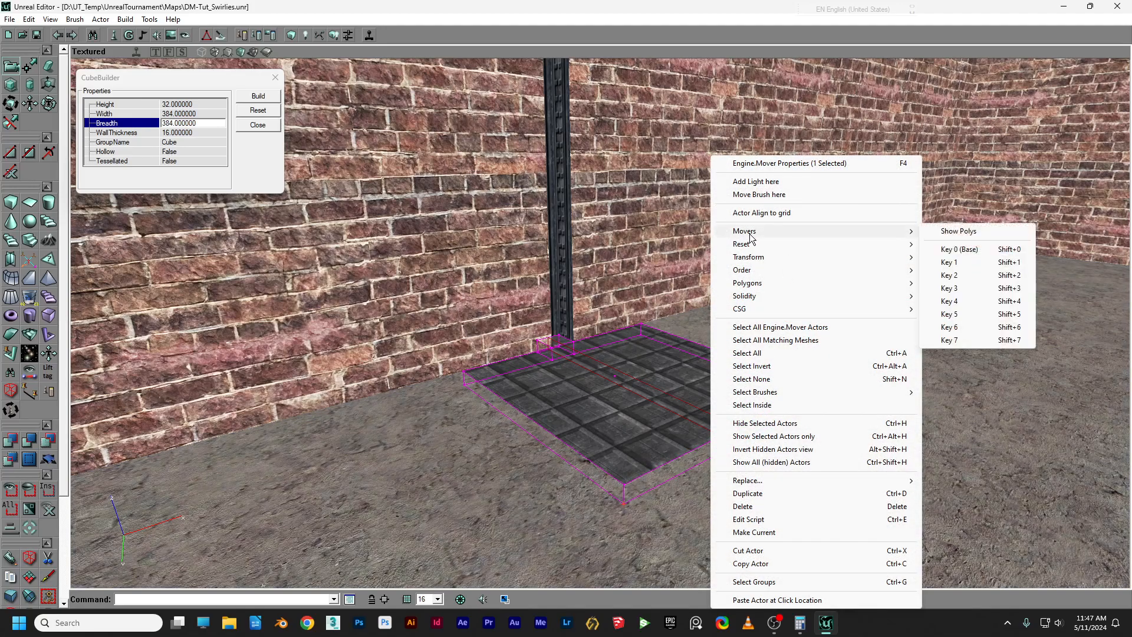
pyautogui.click(957, 262)
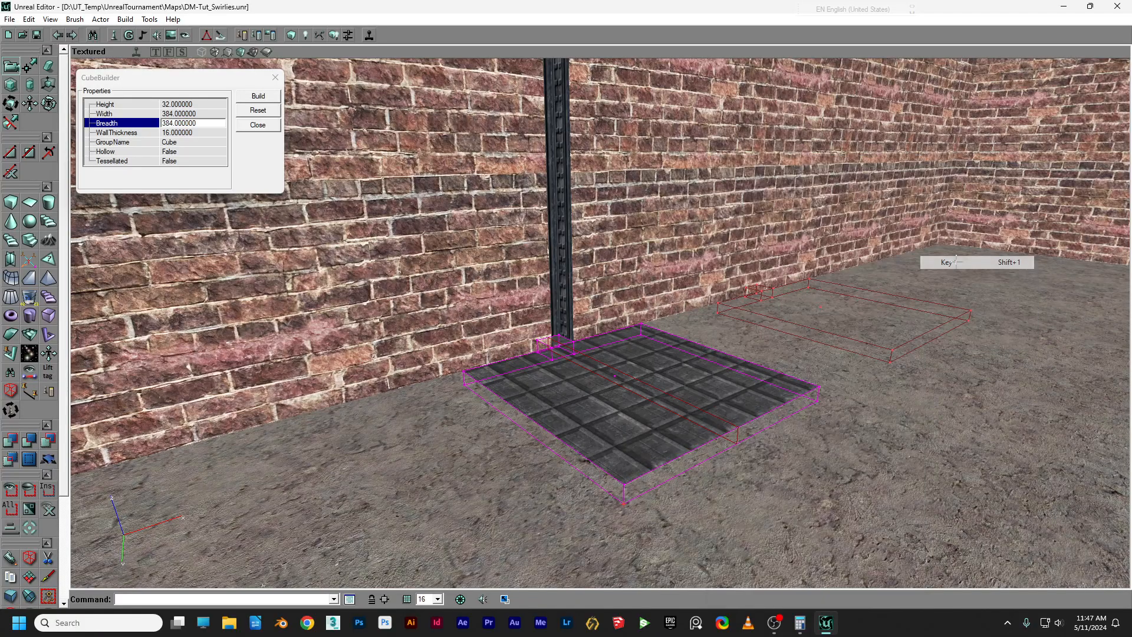
# Raise the lift mover at Key 1 along the wall rail until its platform is level with the upper ledge.
pyautogui.moveTo(956, 261); pyautogui.dragTo(956, 336)
pyautogui.moveTo(661, 543)
pyautogui.mouseDown(button='right')
pyautogui.moveTo(661, 372)
pyautogui.moveTo(658, 554)
pyautogui.mouseUp(button='right')
pyautogui.moveTo(593, 339); pyautogui.dragTo(593, 283, button='right')
pyautogui.keyDown('ctrl'); pyautogui.moveTo(593, 339); pyautogui.dragTo(593, 159); pyautogui.keyUp('ctrl')
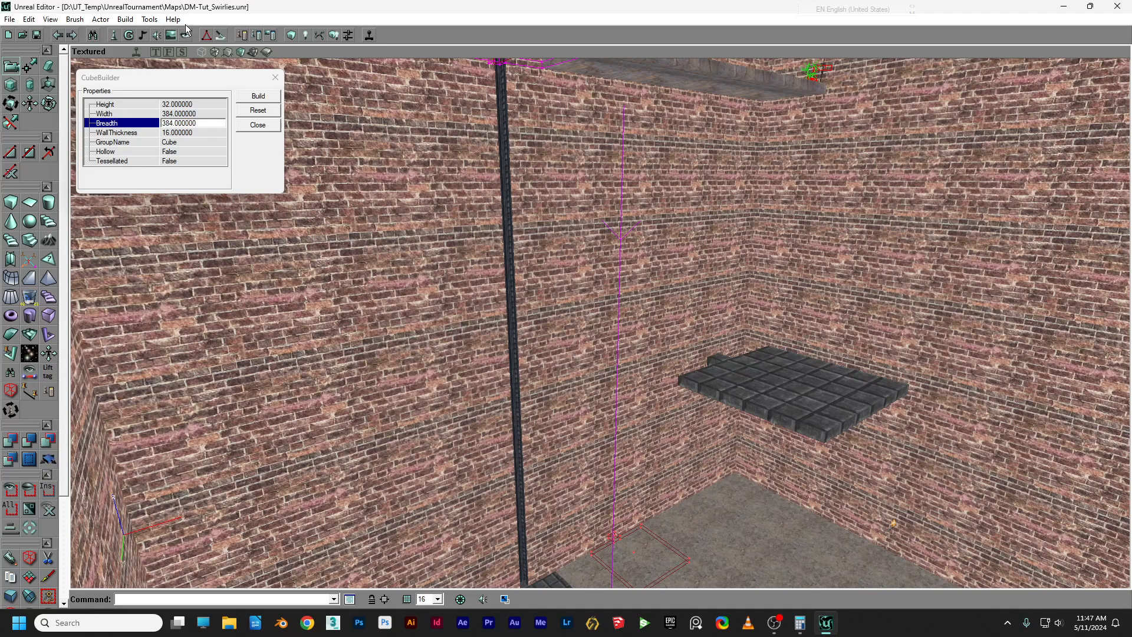
pyautogui.click(181, 52)
pyautogui.moveTo(560, 227)
pyautogui.mouseDown()
pyautogui.moveTo(632, 378)
pyautogui.moveTo(635, 263)
pyautogui.mouseUp()
pyautogui.keyDown('ctrl'); pyautogui.moveTo(574, 231); pyautogui.dragTo(575, 192); pyautogui.keyUp('ctrl')
pyautogui.click(234, 52)
pyautogui.moveTo(589, 324); pyautogui.dragTo(598, 401)
pyautogui.moveTo(472, 247)
pyautogui.mouseDown()
pyautogui.moveTo(477, 189)
pyautogui.moveTo(472, 246)
pyautogui.mouseUp()
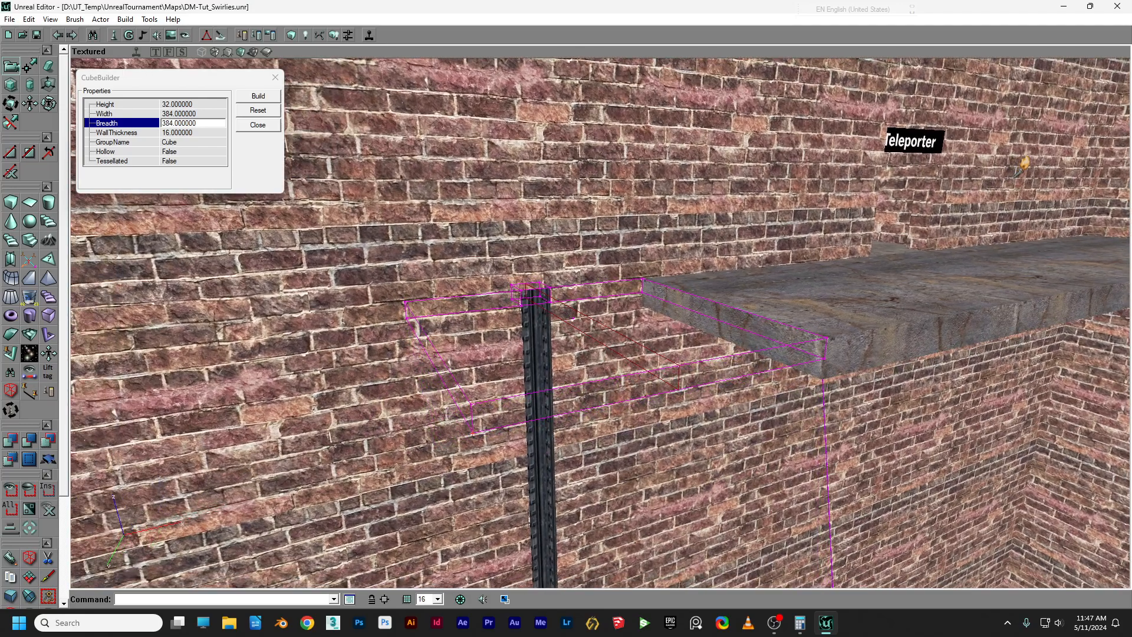
# Switch the lift mover back to keyframe Key 0 (Base) at the floor.
pyautogui.rightClick(693, 371)
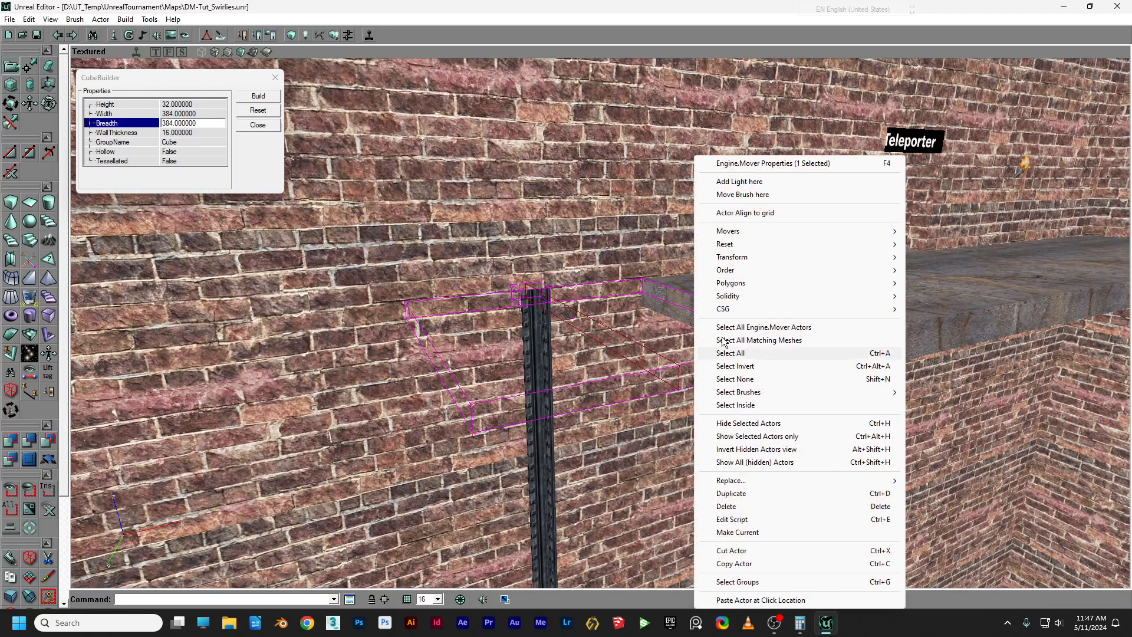
pyautogui.moveTo(744, 233)
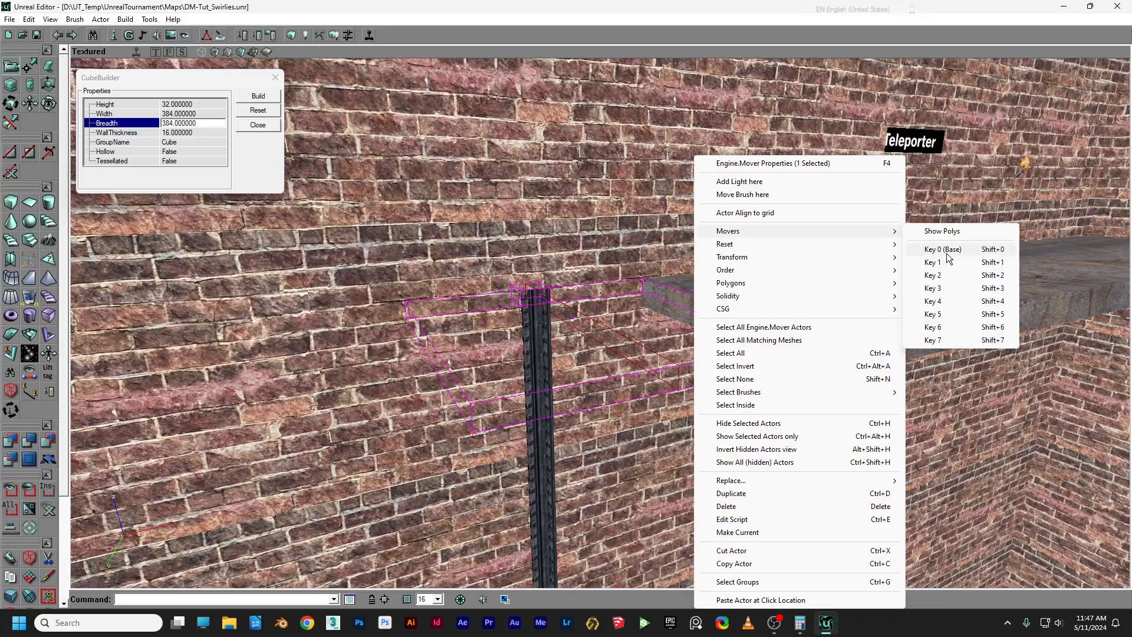
pyautogui.click(946, 253)
pyautogui.moveTo(637, 314); pyautogui.dragTo(641, 472, button='right')
pyautogui.moveTo(641, 354); pyautogui.dragTo(640, 472)
pyautogui.moveTo(640, 471); pyautogui.dragTo(637, 377, button='right')
pyautogui.moveTo(637, 377); pyautogui.dragTo(634, 424)
pyautogui.moveTo(636, 315); pyautogui.dragTo(640, 303)
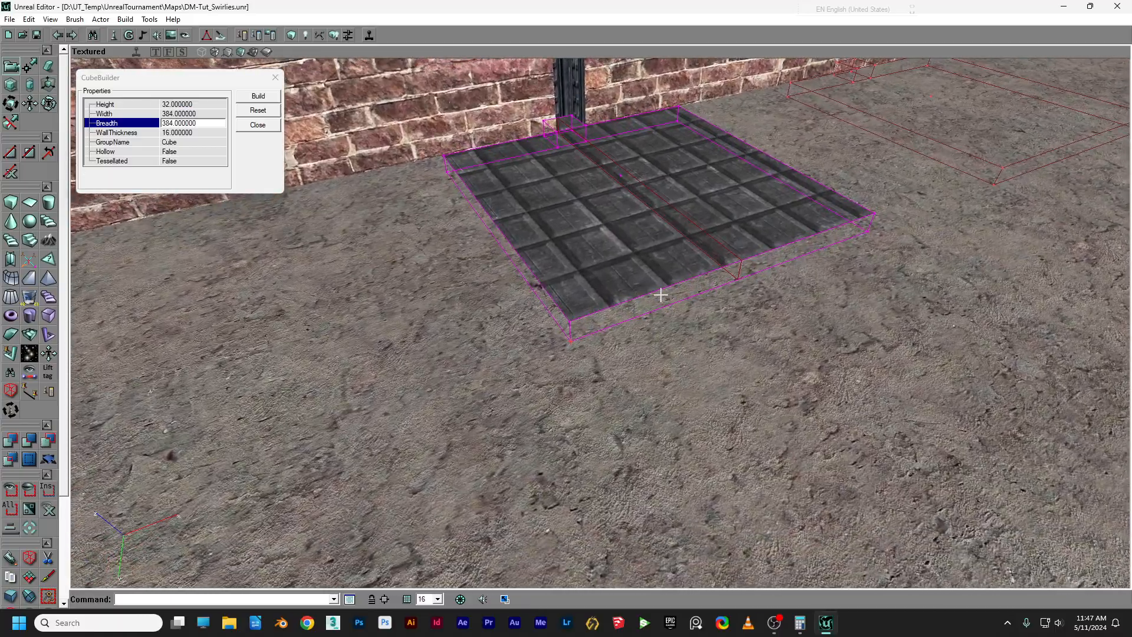
pyautogui.moveTo(649, 264)
pyautogui.mouseDown(button='right')
pyautogui.moveTo(661, 121)
pyautogui.moveTo(647, 277)
pyautogui.mouseUp(button='right')
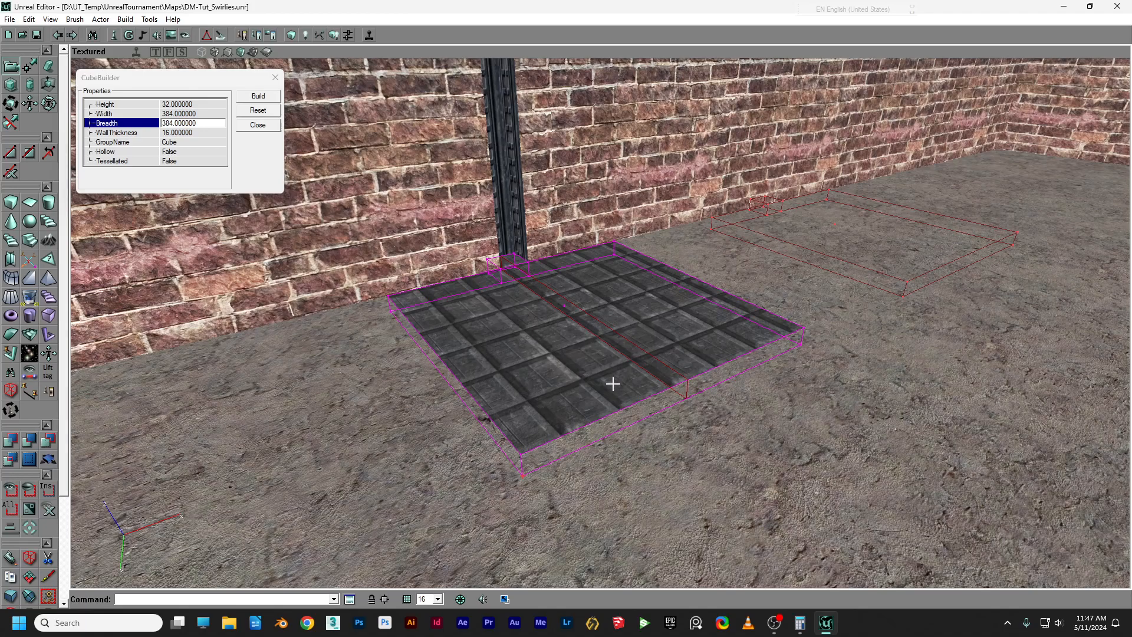
# Set the lift mover's InitialState to StandOpenTimed in its Object properties.
pyautogui.rightClick(613, 155)
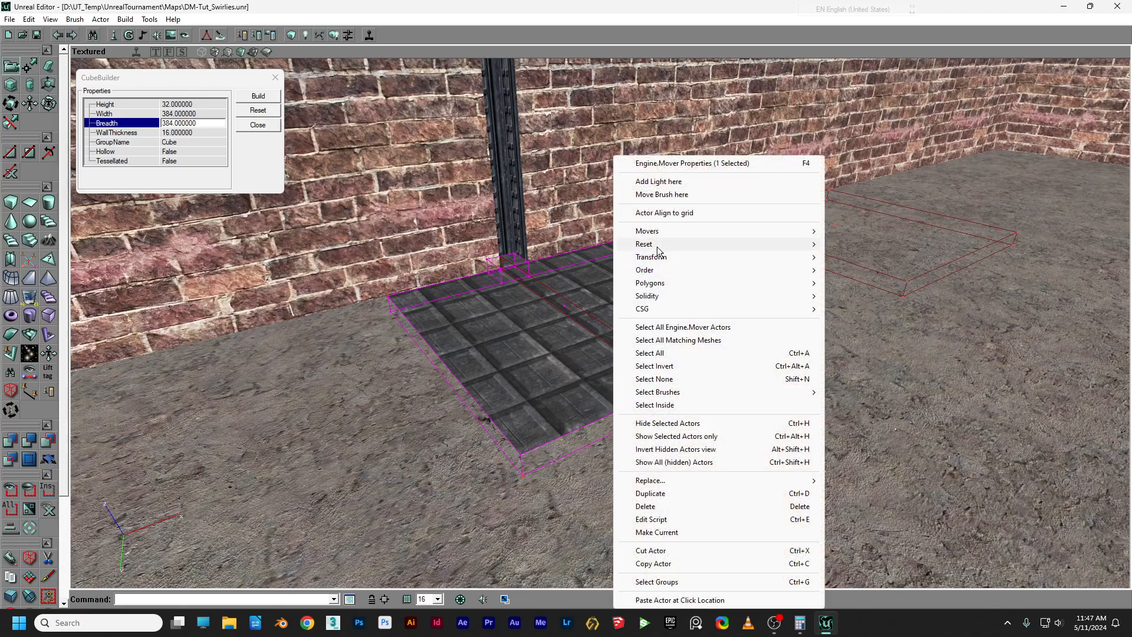
pyautogui.click(691, 165)
pyautogui.click(805, 261)
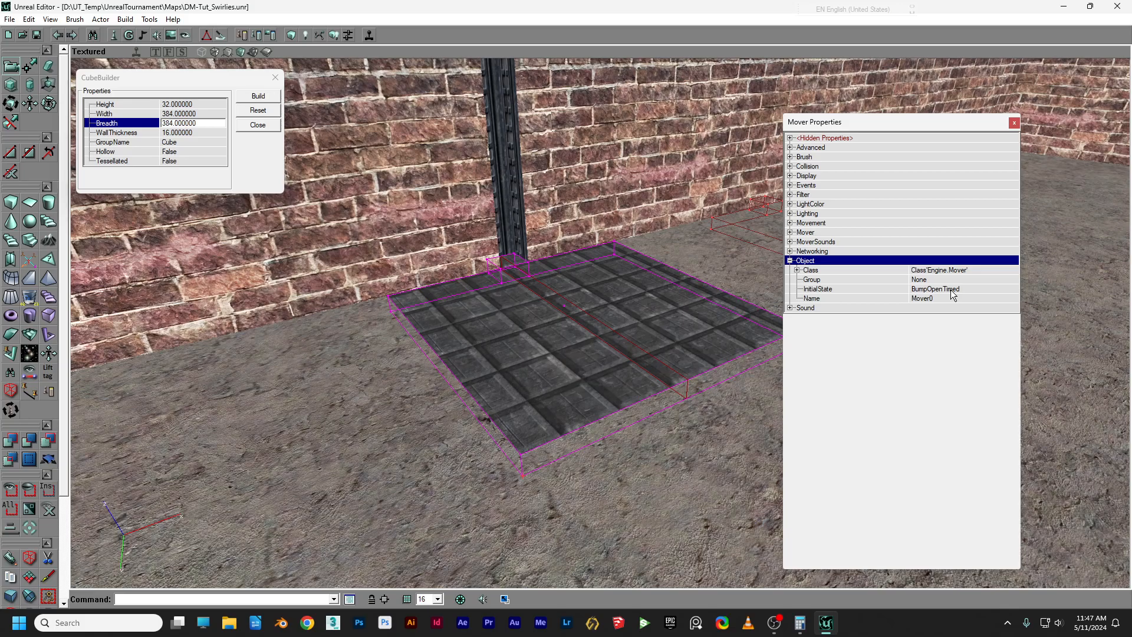
pyautogui.click(968, 288)
pyautogui.click(1011, 288)
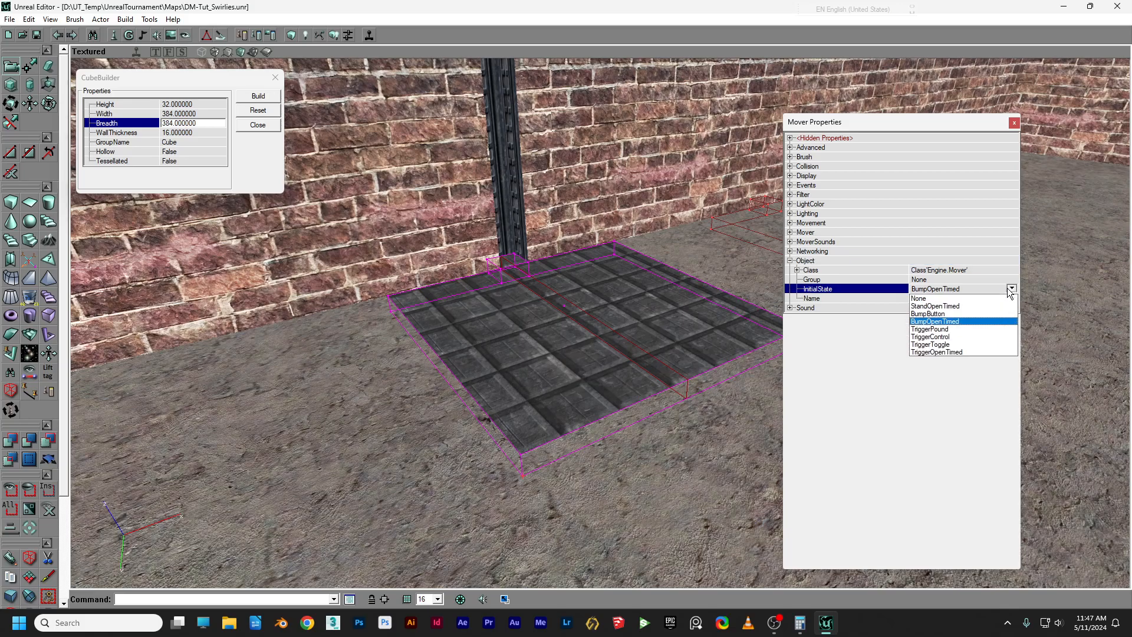
pyautogui.click(947, 307)
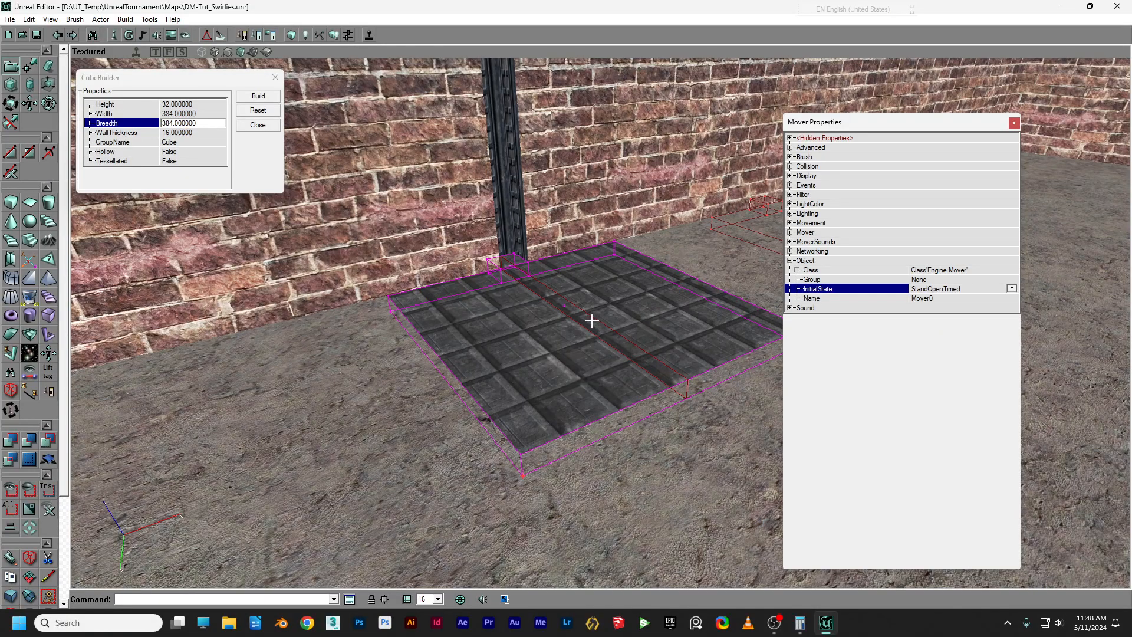
pyautogui.moveTo(621, 341); pyautogui.dragTo(621, 333, button='right')
pyautogui.moveTo(621, 333); pyautogui.dragTo(649, 344)
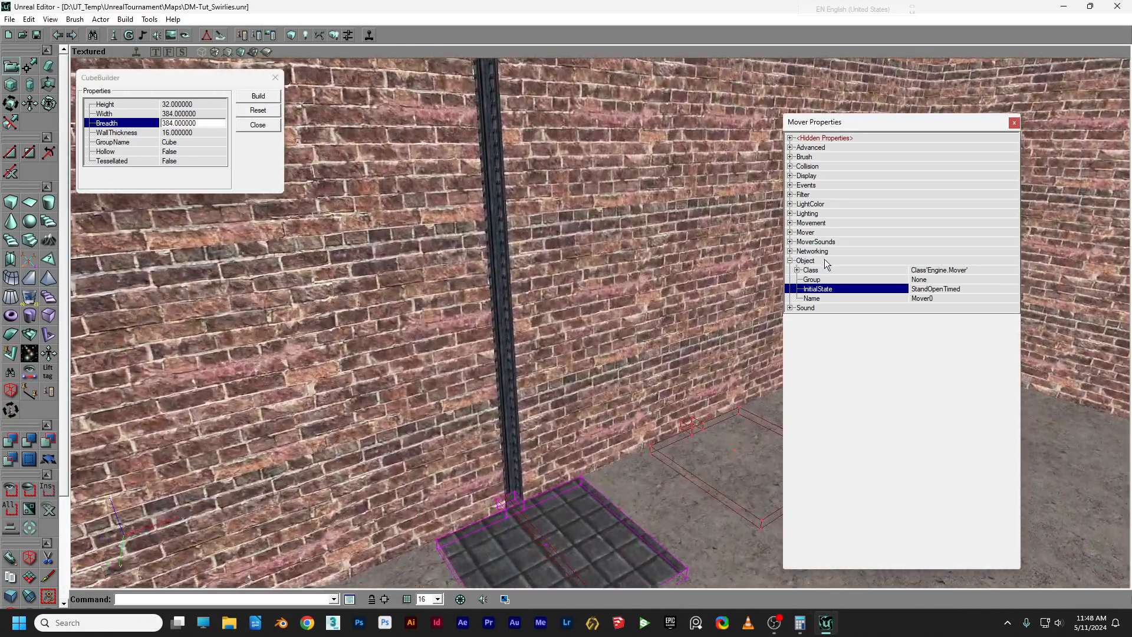
pyautogui.click(789, 261)
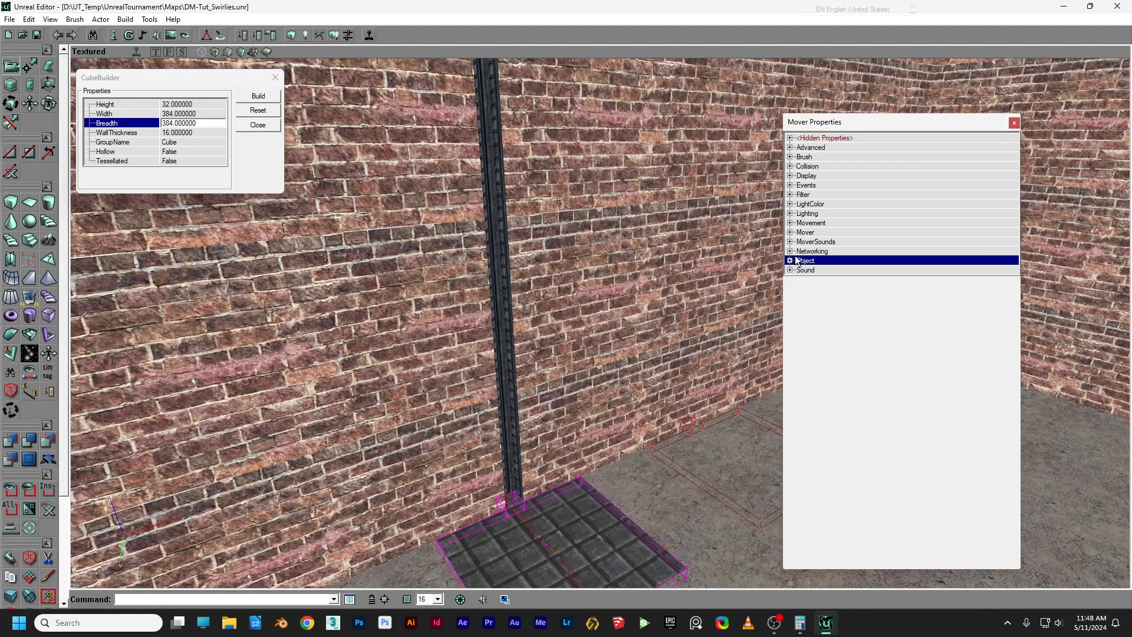
# Expand the lift's MoverSounds properties, close the CubeBuilder and load the DoorsMod.uax sound package.
pyautogui.click(790, 242)
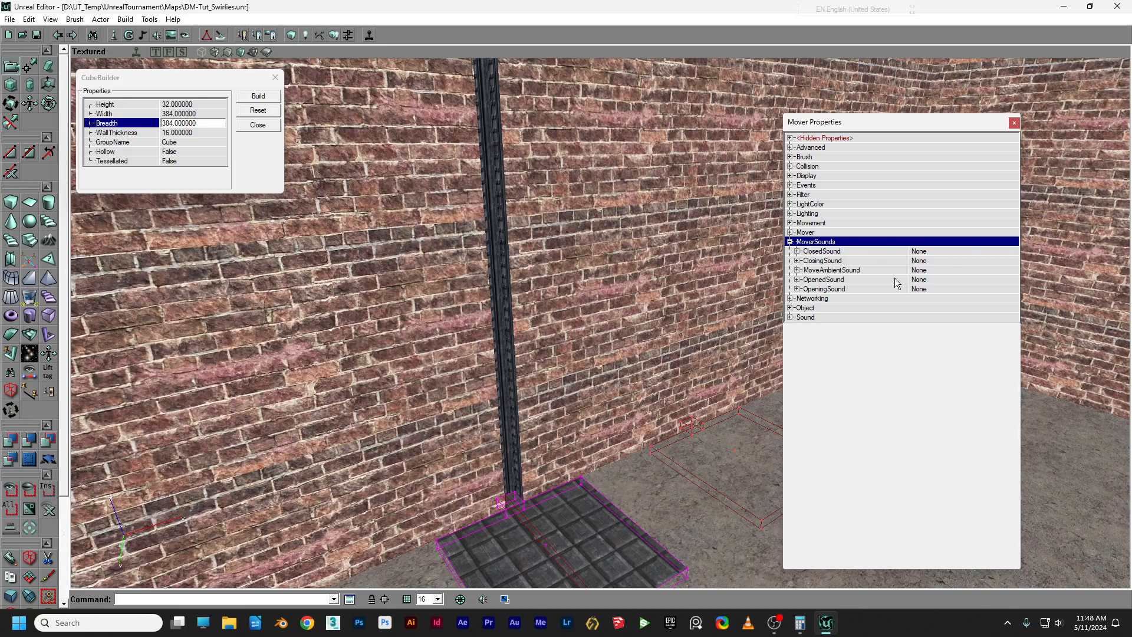
pyautogui.click(257, 124)
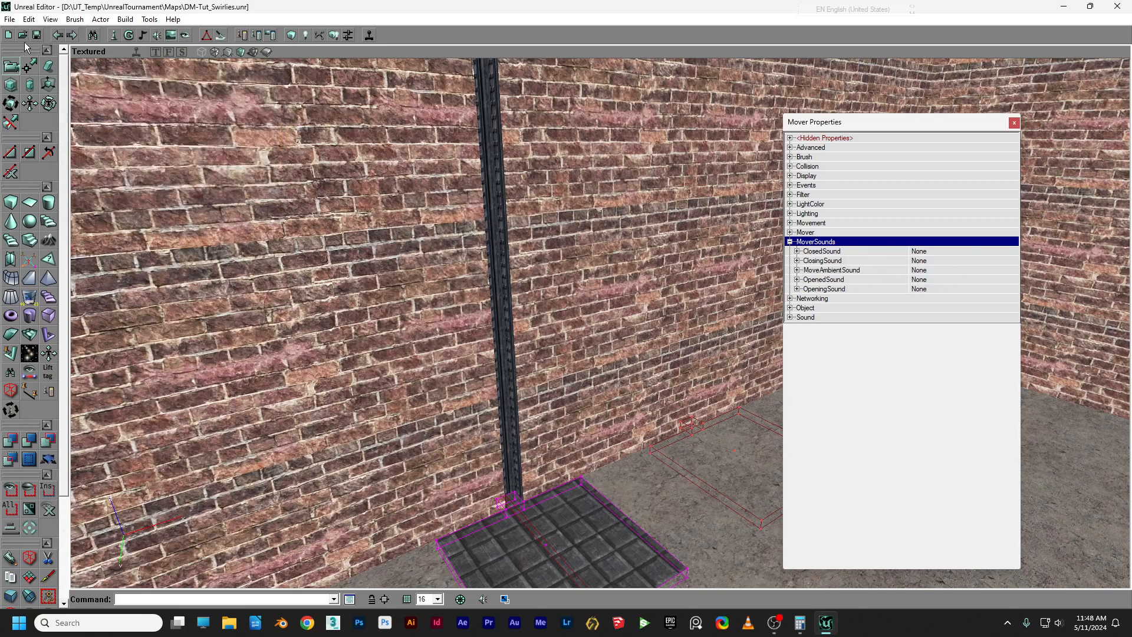
pyautogui.click(154, 37)
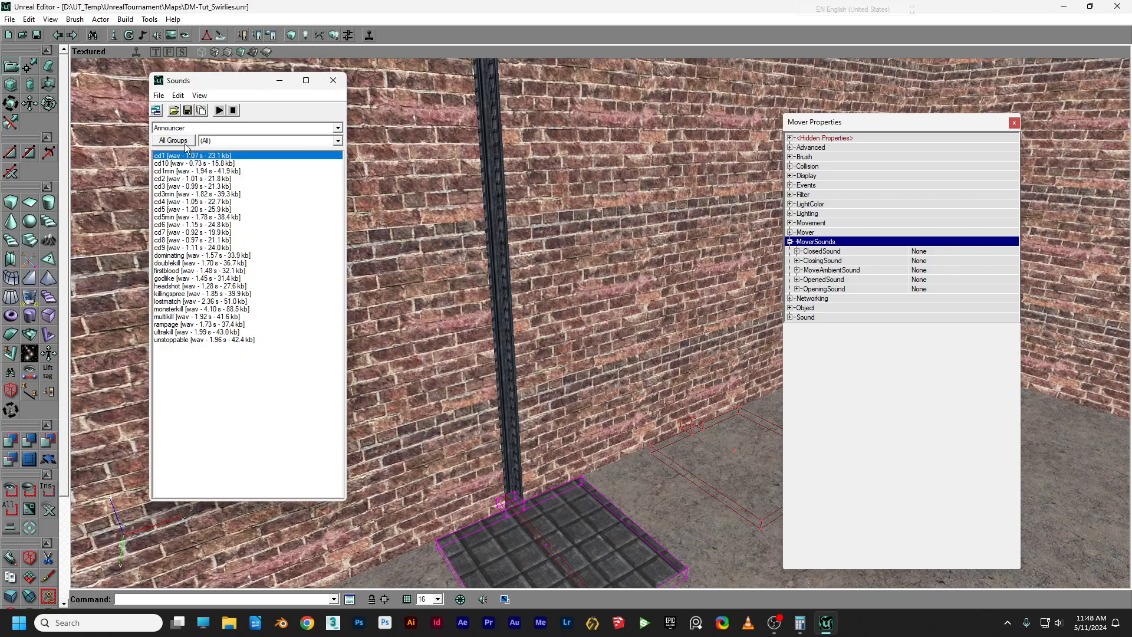
pyautogui.click(173, 111)
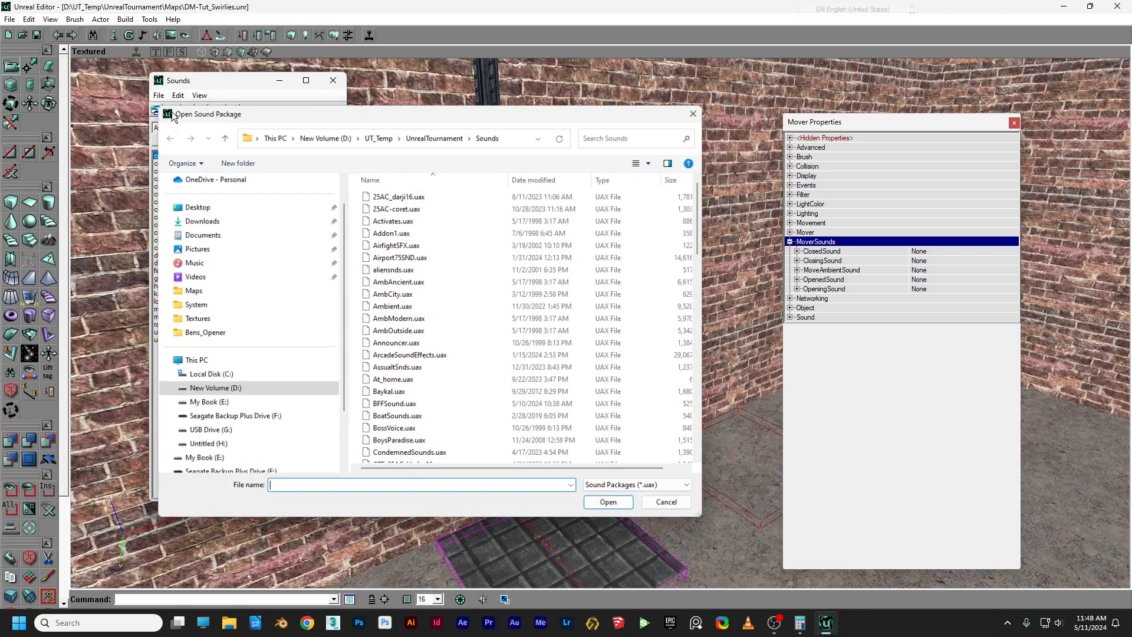
pyautogui.moveTo(703, 228); pyautogui.dragTo(693, 317)
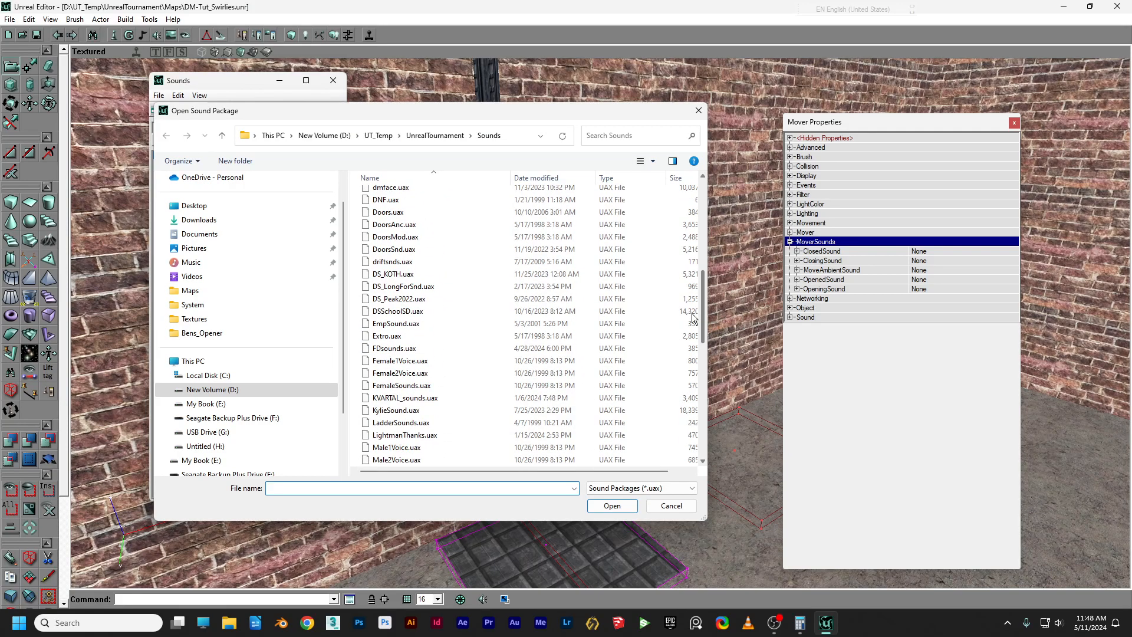
pyautogui.click(406, 237)
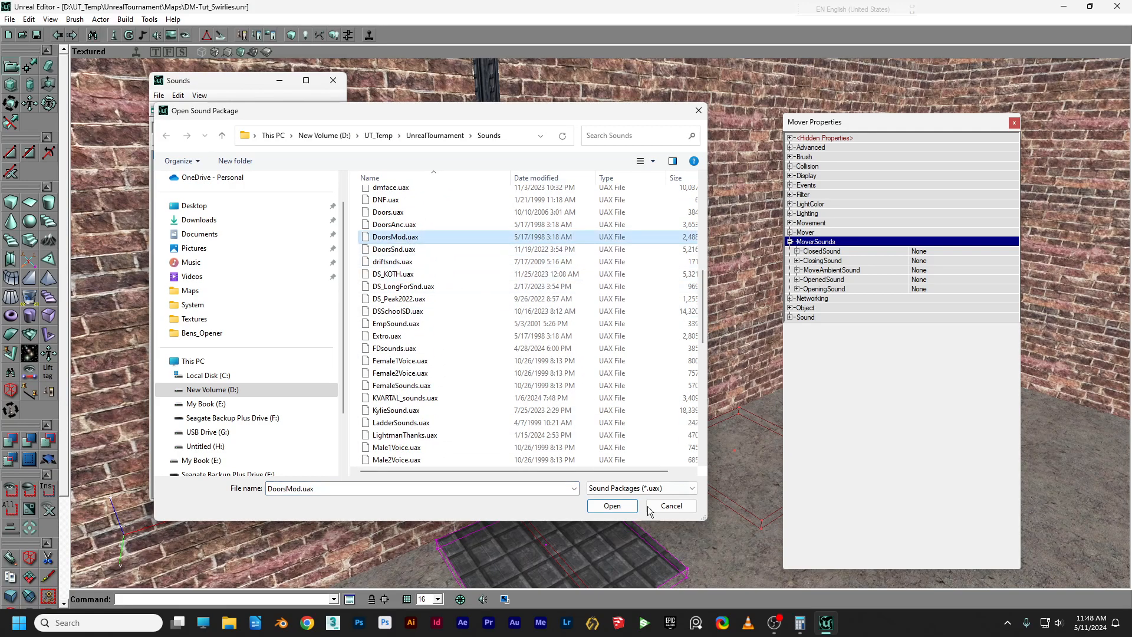
pyautogui.click(612, 505)
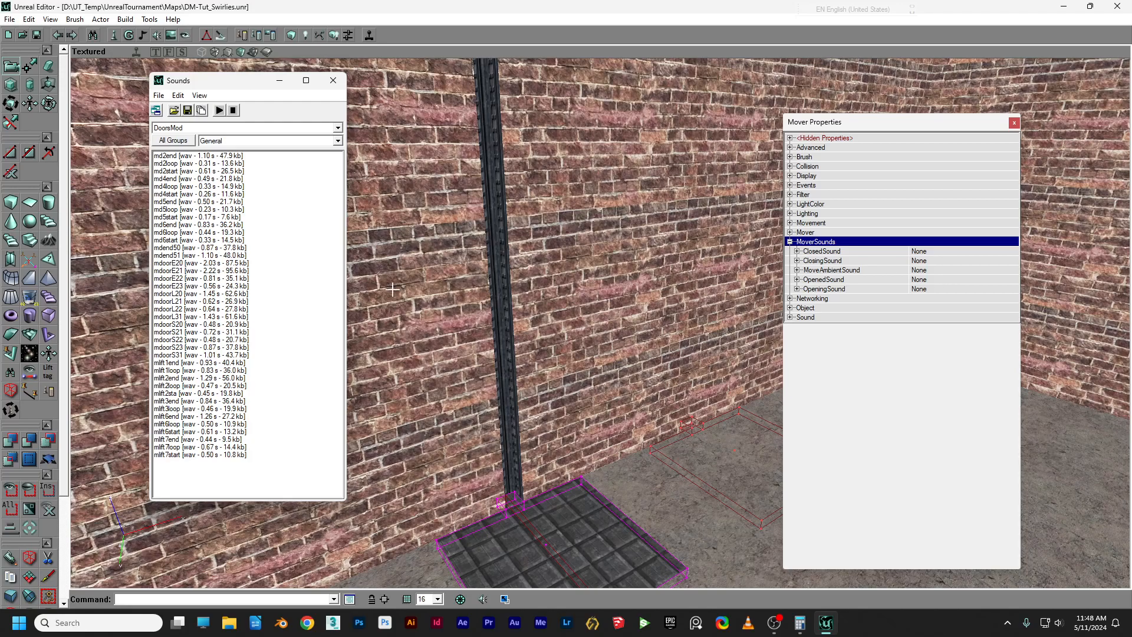
# Assign md2end as the lift's ClosedSound and md2loop as its MoveAmbientSound.
pyautogui.click(179, 156)
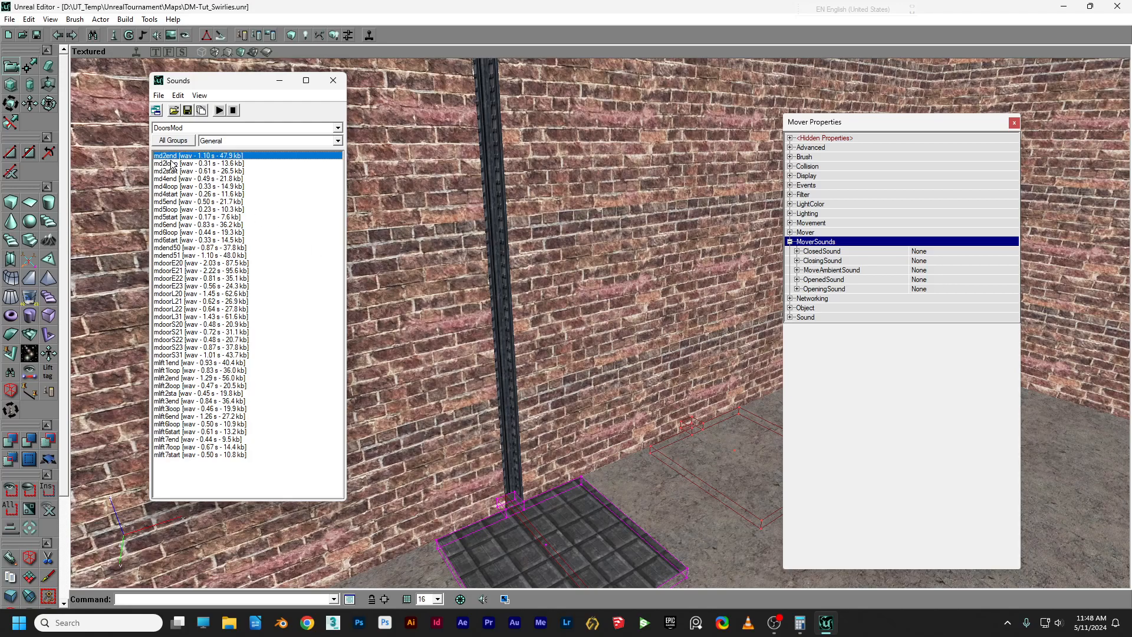
pyautogui.click(929, 252)
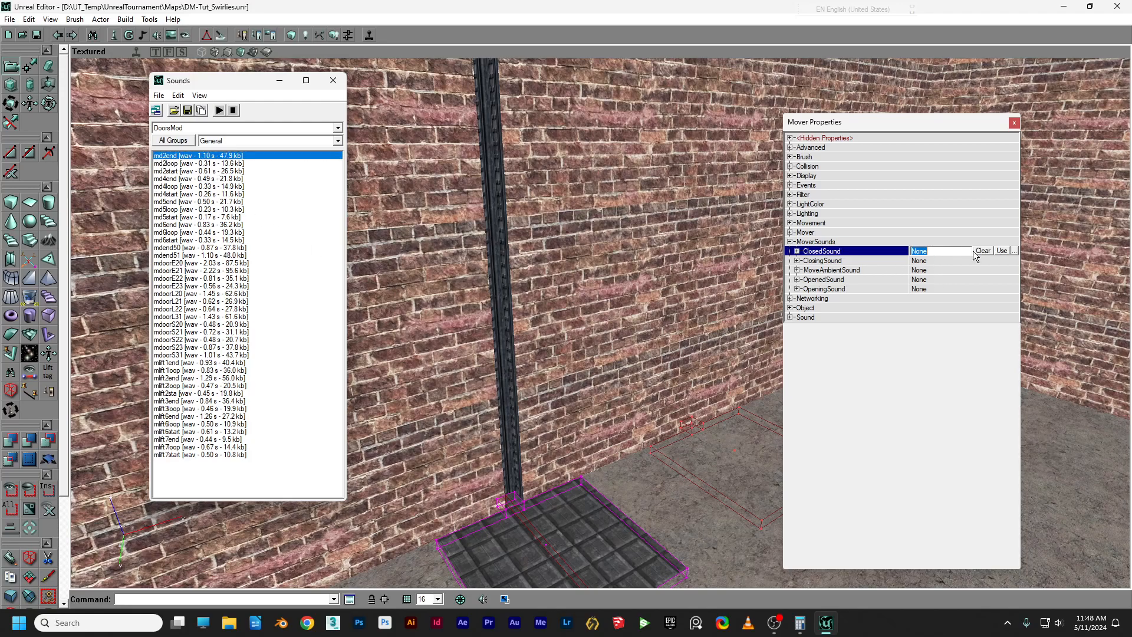
pyautogui.click(1001, 251)
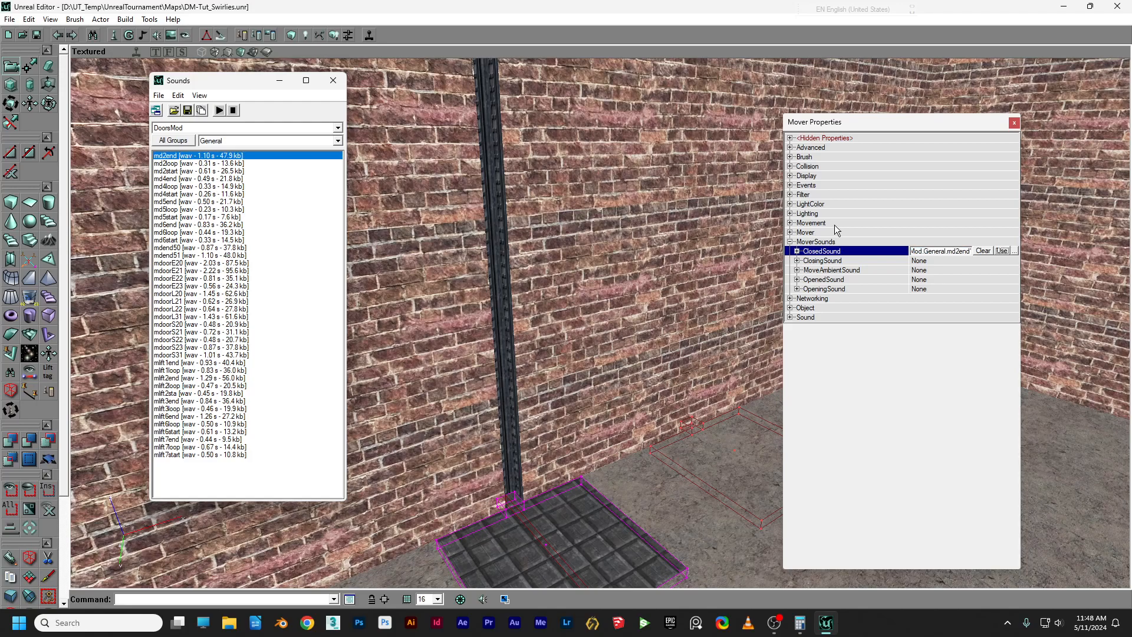
pyautogui.click(186, 164)
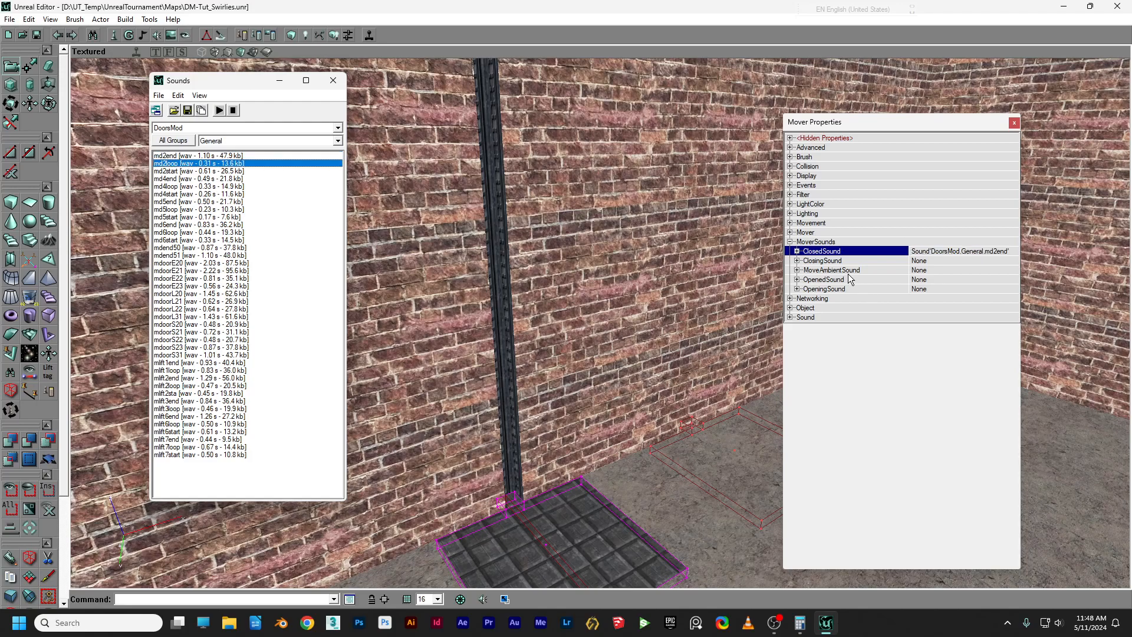
pyautogui.click(959, 271)
pyautogui.click(1002, 270)
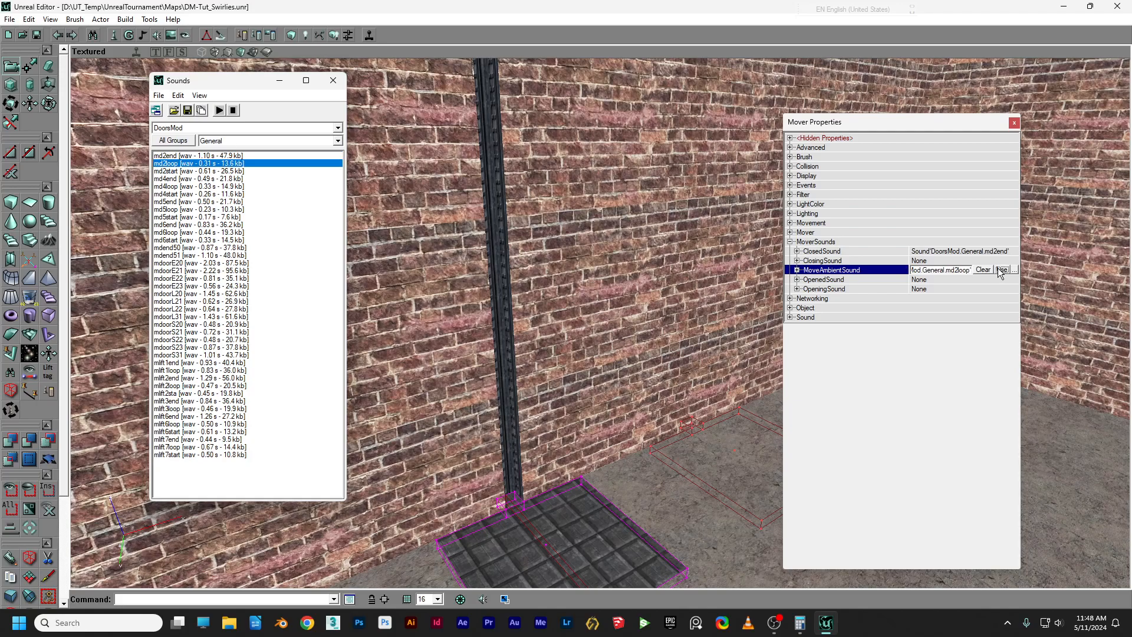
# Assign the md2start sound as the lift's OpenedSound.
pyautogui.click(167, 171)
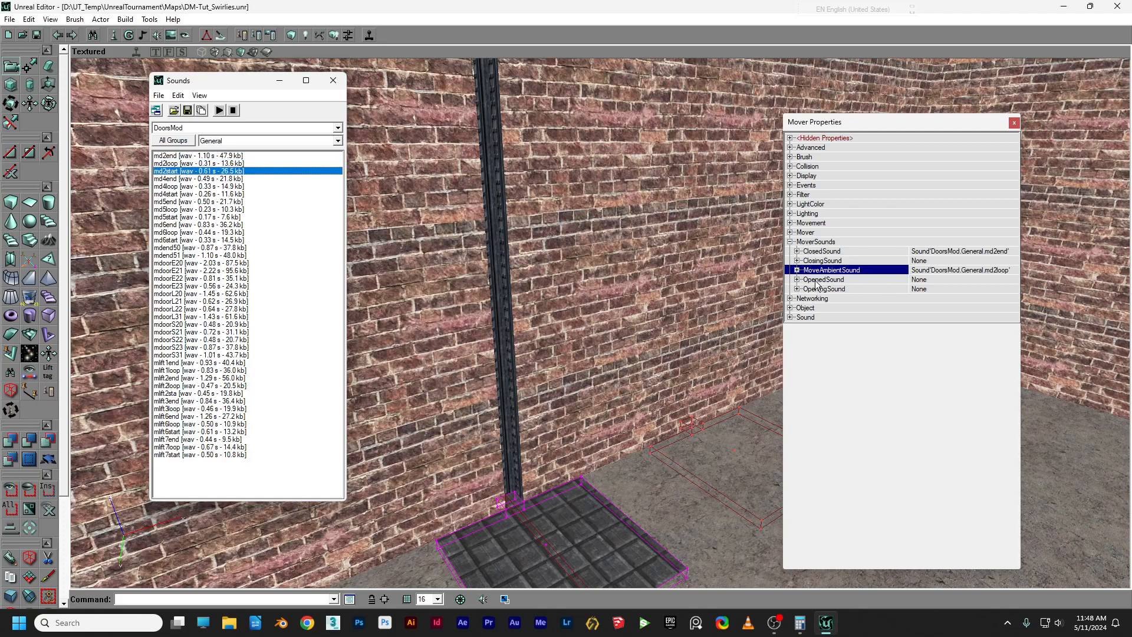
pyautogui.click(960, 279)
pyautogui.click(1002, 279)
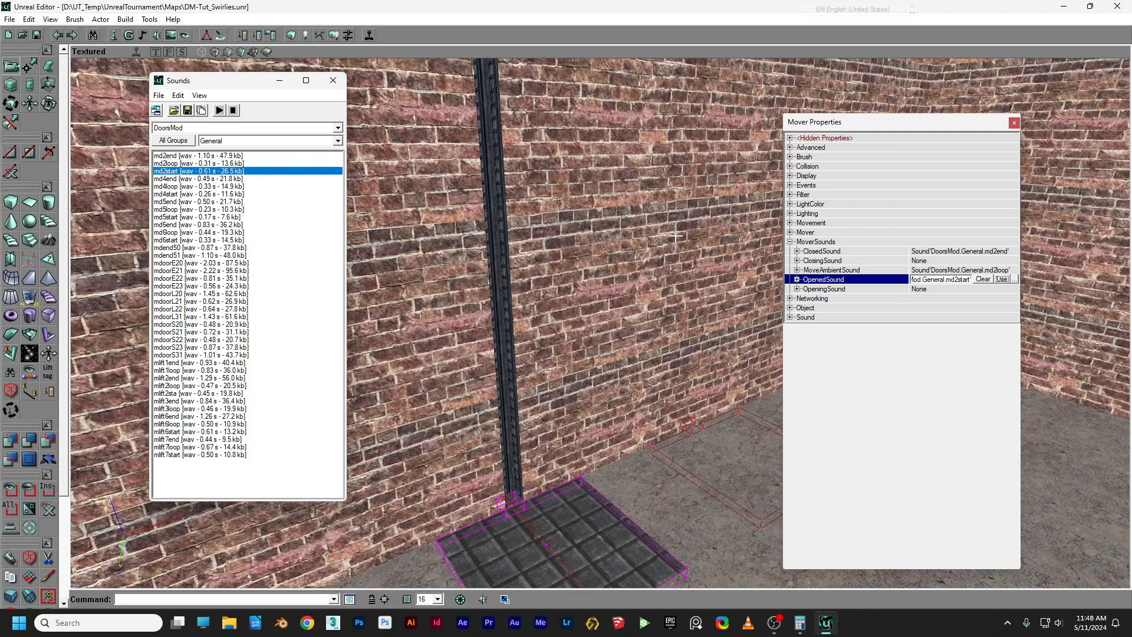
# Preview the md2start, md2loop and md2end sounds, close the sound browser and collapse MoverSounds.
pyautogui.click(219, 111)
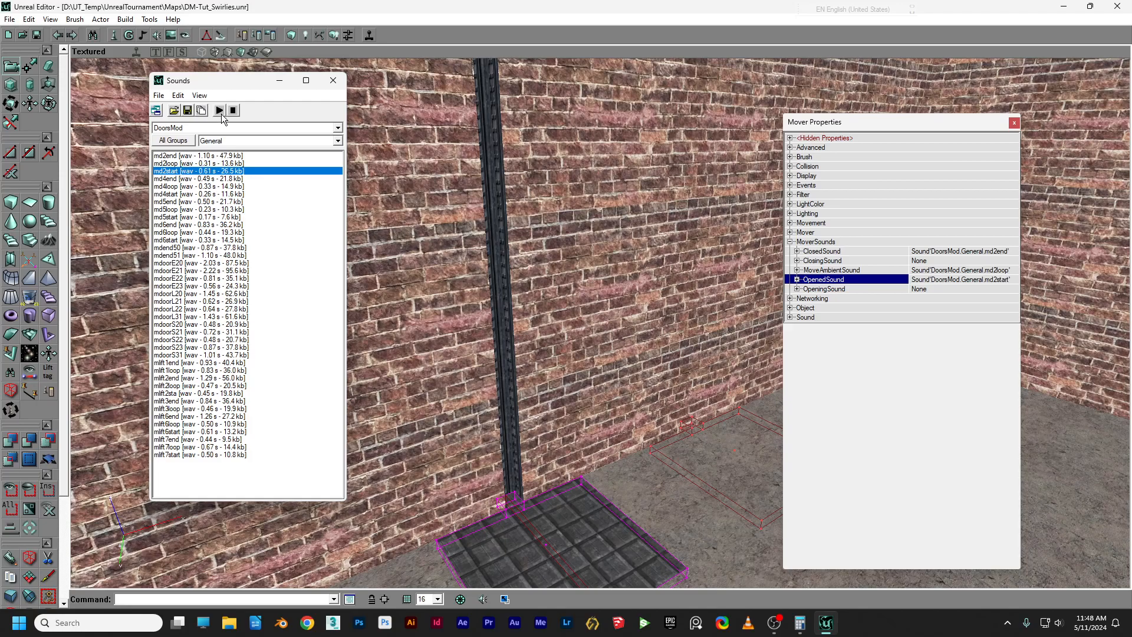
pyautogui.click(177, 162)
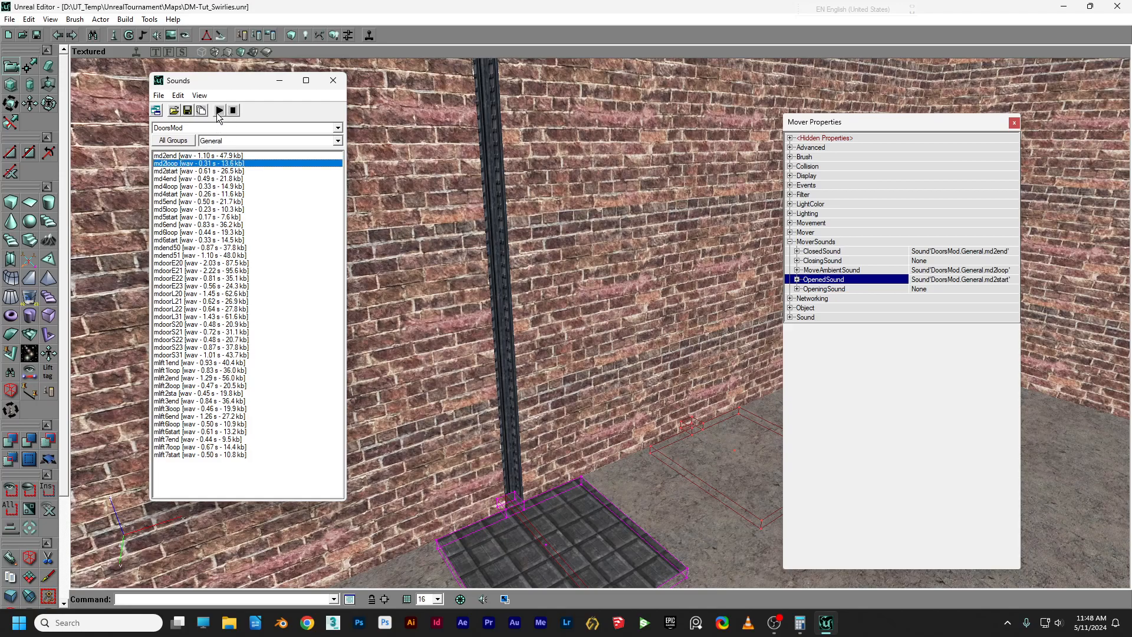
pyautogui.click(169, 155)
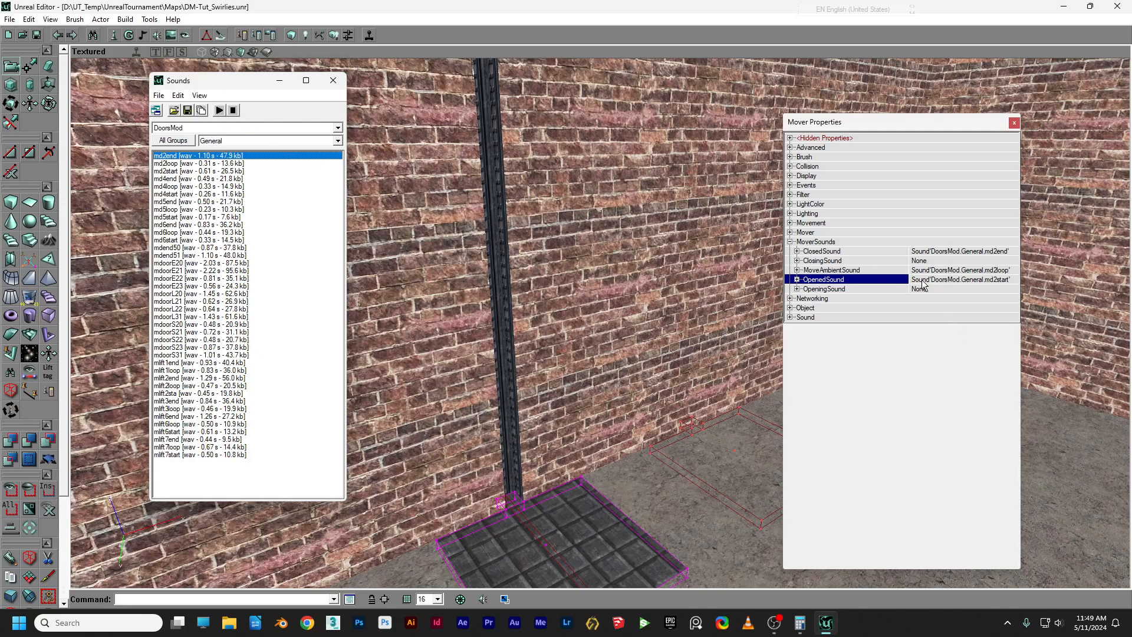
pyautogui.click(339, 80)
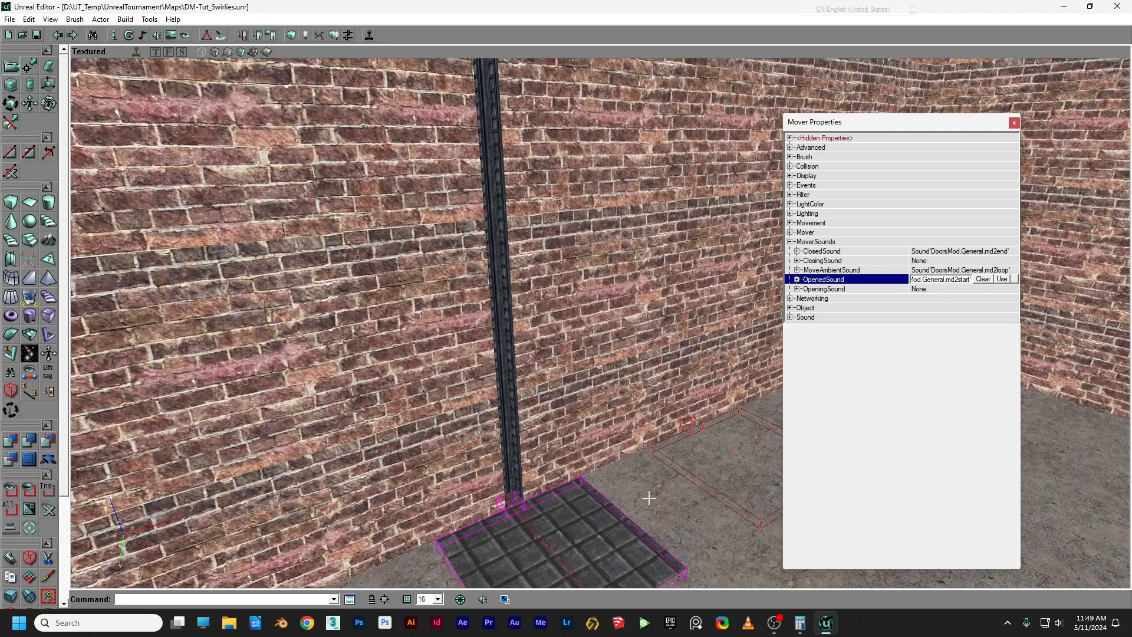
pyautogui.click(791, 242)
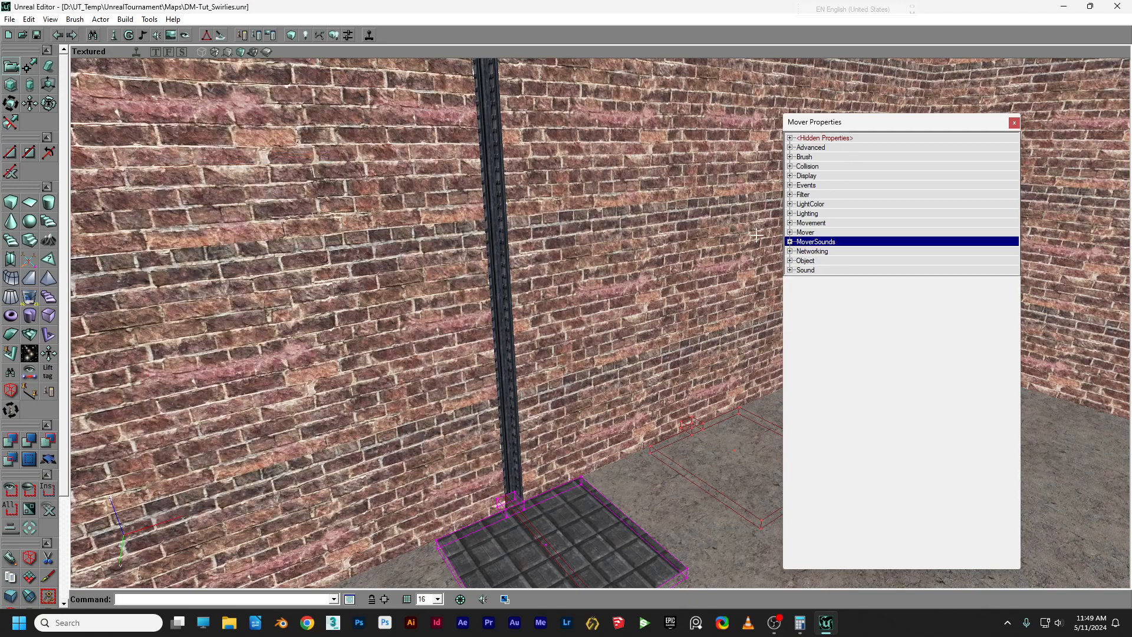
# Set the lift's MoveTime to 3 and StayOpenTime to 2 in the Mover properties, and close the properties window.
pyautogui.click(792, 232)
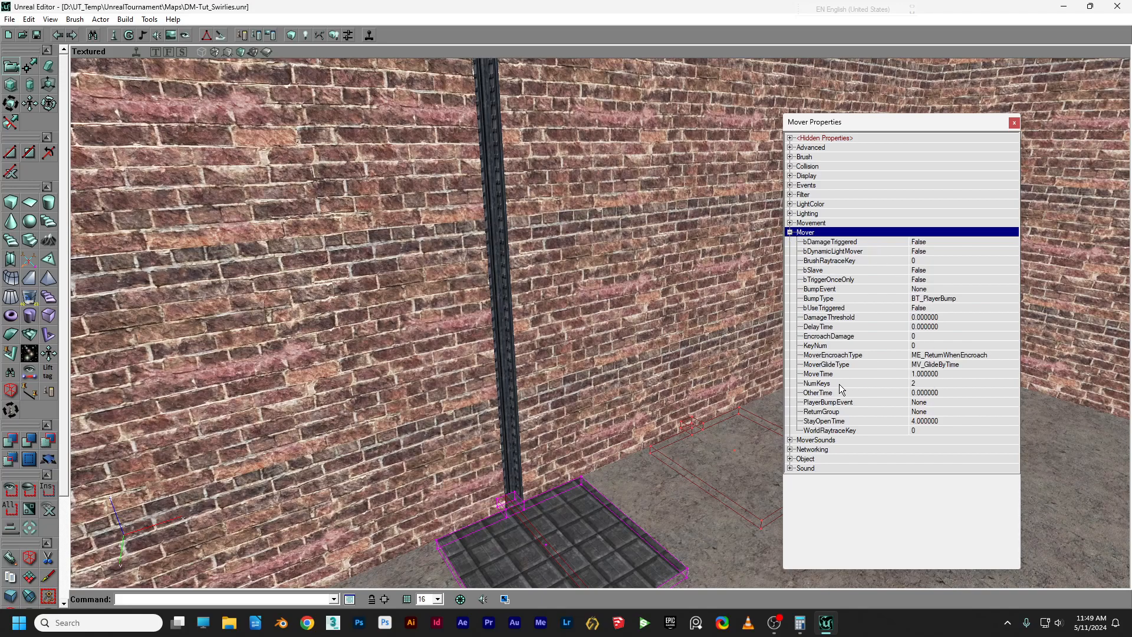
pyautogui.moveTo(539, 391); pyautogui.dragTo(533, 318)
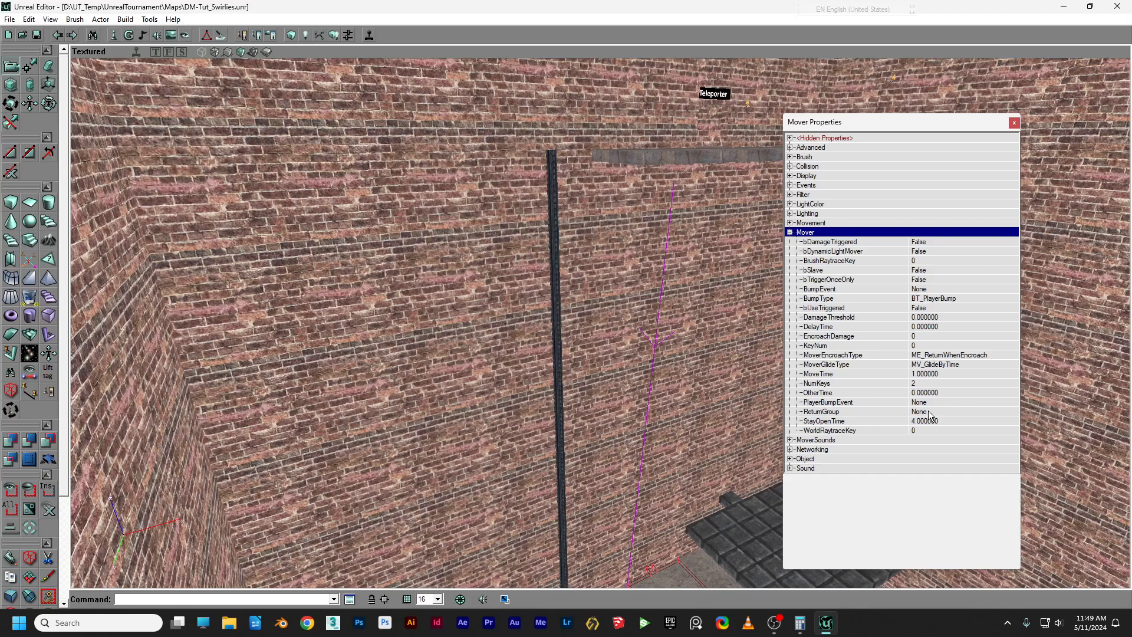
pyautogui.click(924, 374)
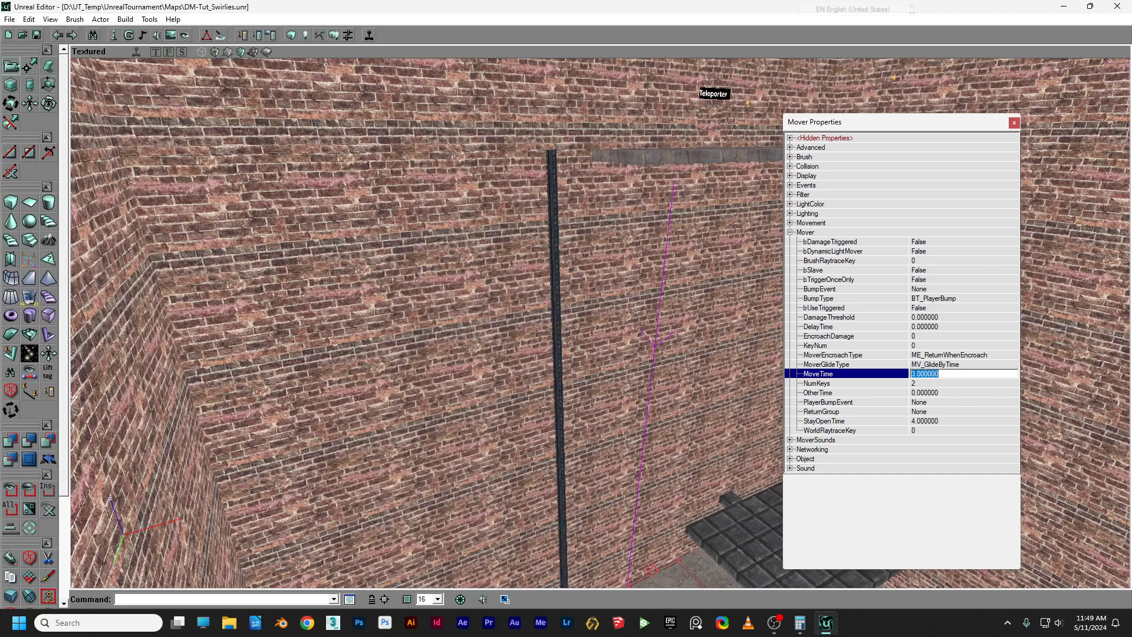
pyautogui.click(937, 375)
pyautogui.click(929, 420)
pyautogui.write('2')
pyautogui.moveTo(692, 420); pyautogui.dragTo(725, 480)
pyautogui.click(1013, 123)
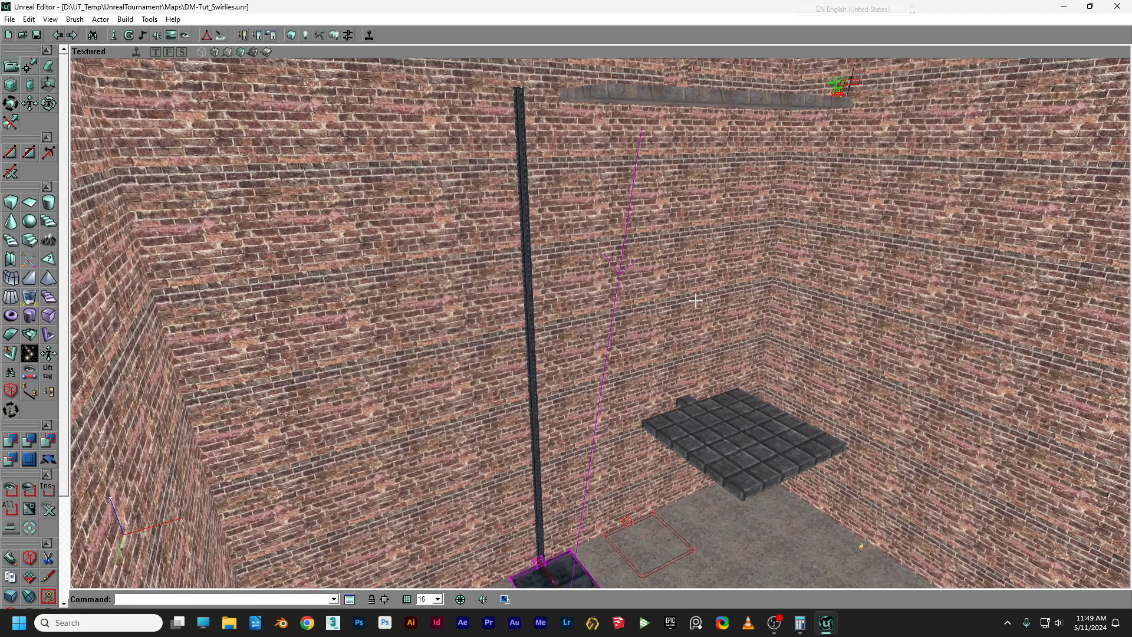
# Delete the original platform and small connector brushes floating above the floor, and rebuild the level.
pyautogui.moveTo(694, 297); pyautogui.dragTo(695, 311, button='right')
pyautogui.moveTo(695, 311); pyautogui.dragTo(695, 290)
pyautogui.moveTo(682, 334); pyautogui.dragTo(682, 330)
pyautogui.click(683, 331)
pyautogui.click(688, 333)
pyautogui.click(715, 347)
pyautogui.press('Delete')
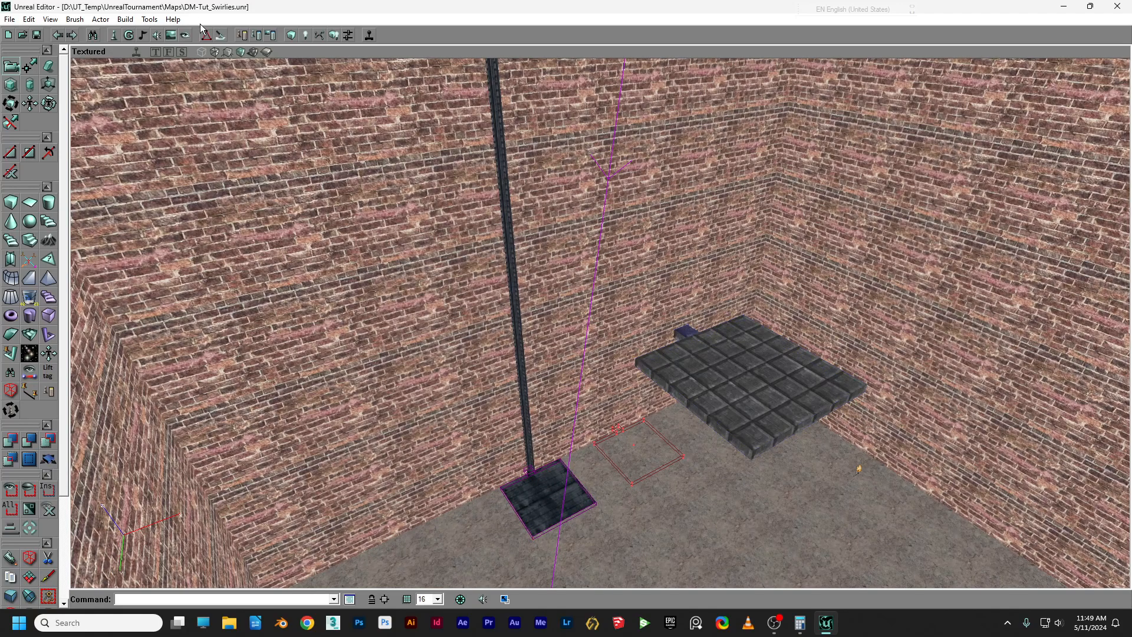
pyautogui.click(334, 35)
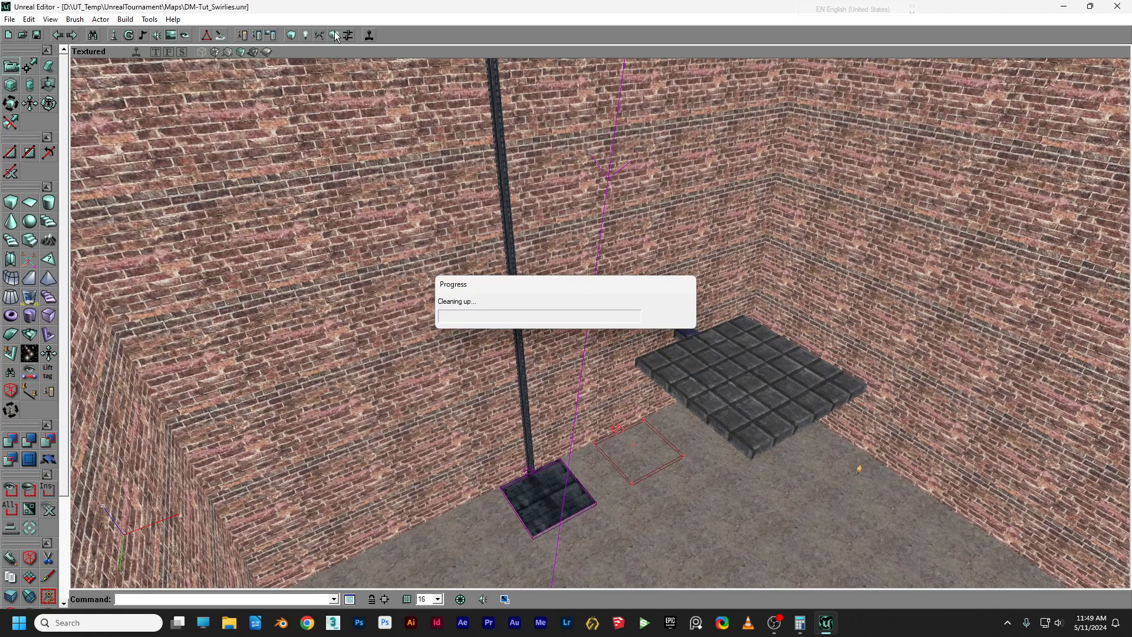
# Play-test the map by walking to the rail-guided lift platform, and quit the game.
pyautogui.click(369, 36)
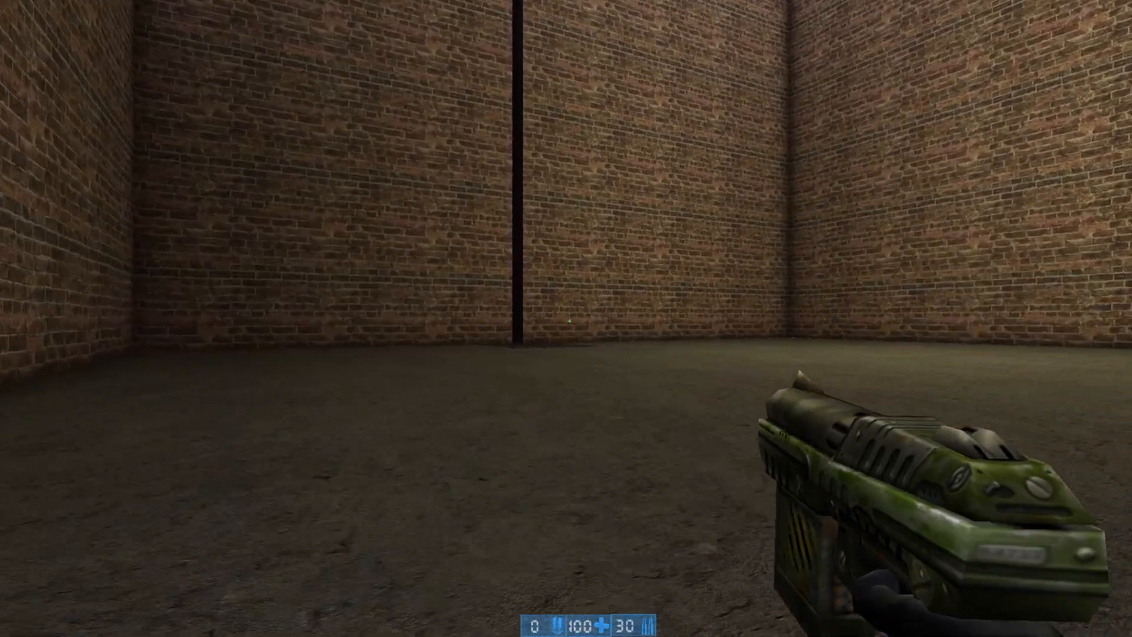
pyautogui.press('w')
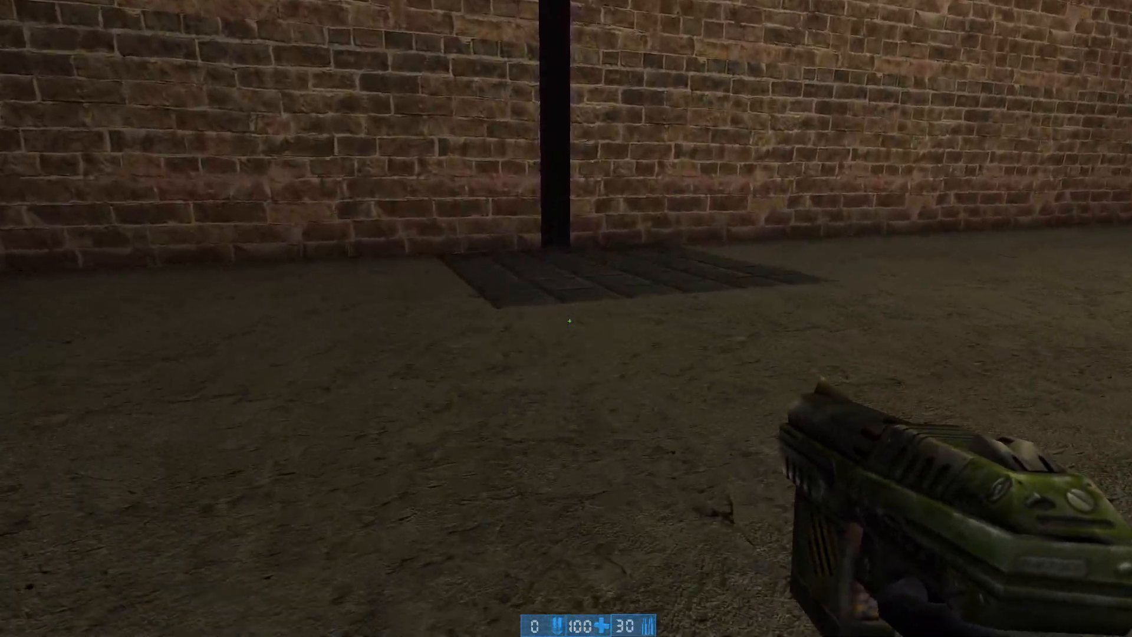
pyautogui.press('w')
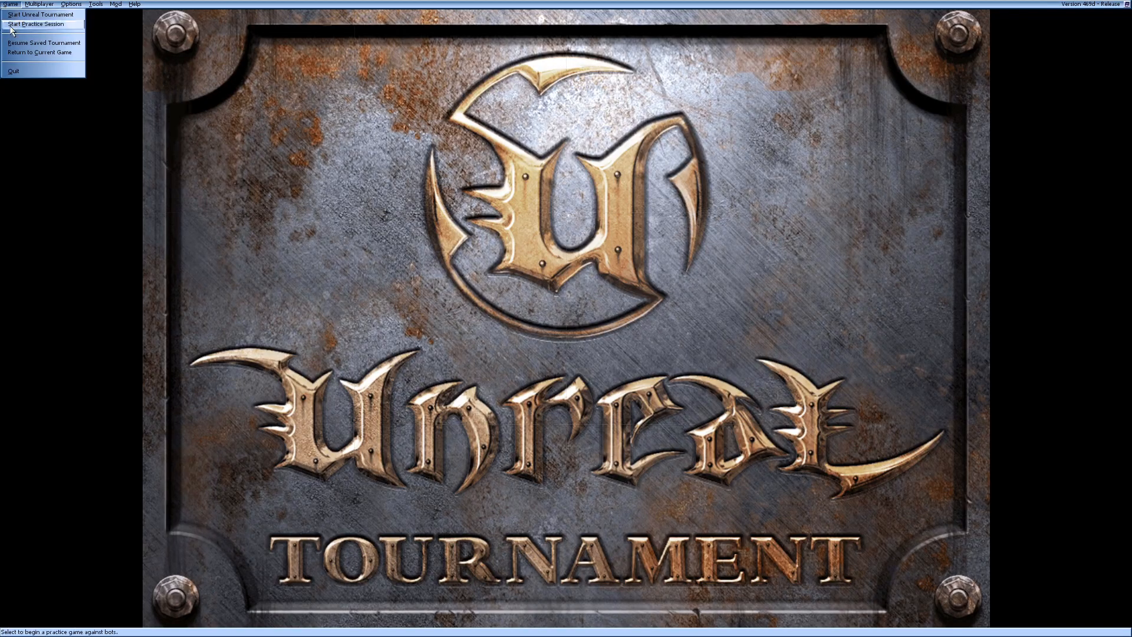
pyautogui.click(576, 331)
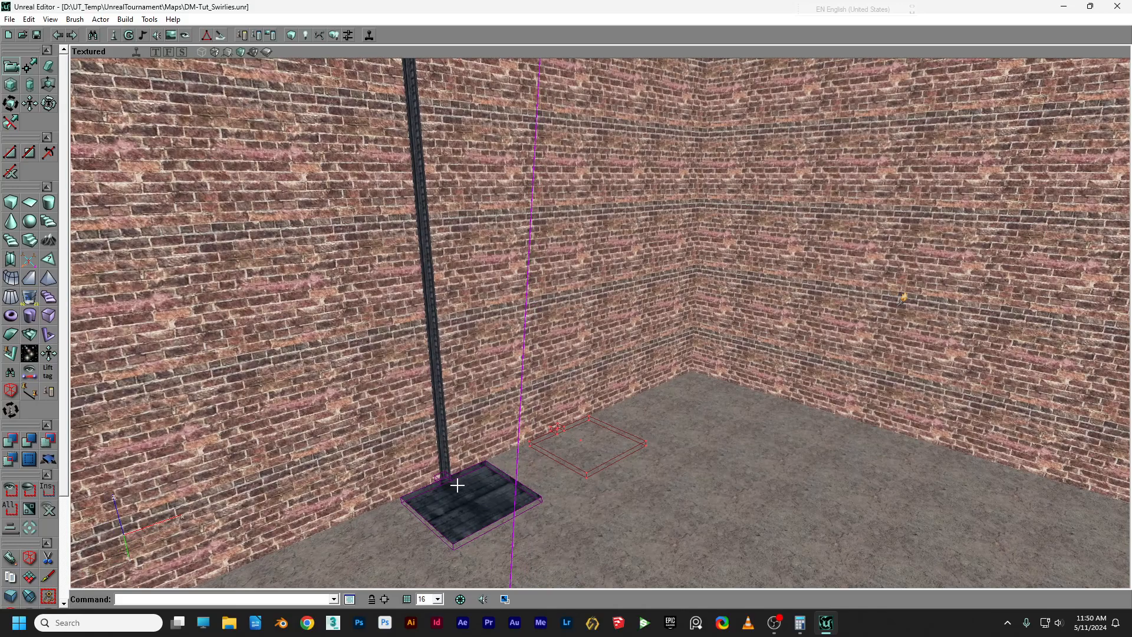
pyautogui.moveTo(514, 507); pyautogui.dragTo(521, 490, button='right')
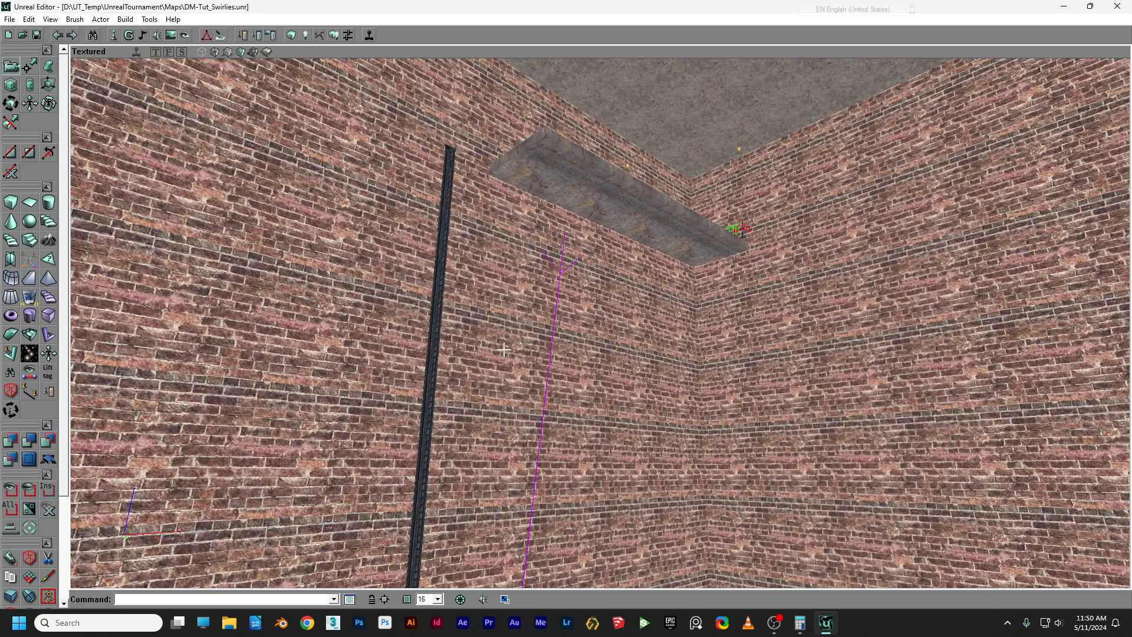
pyautogui.moveTo(529, 150); pyautogui.dragTo(529, 248, button='right')
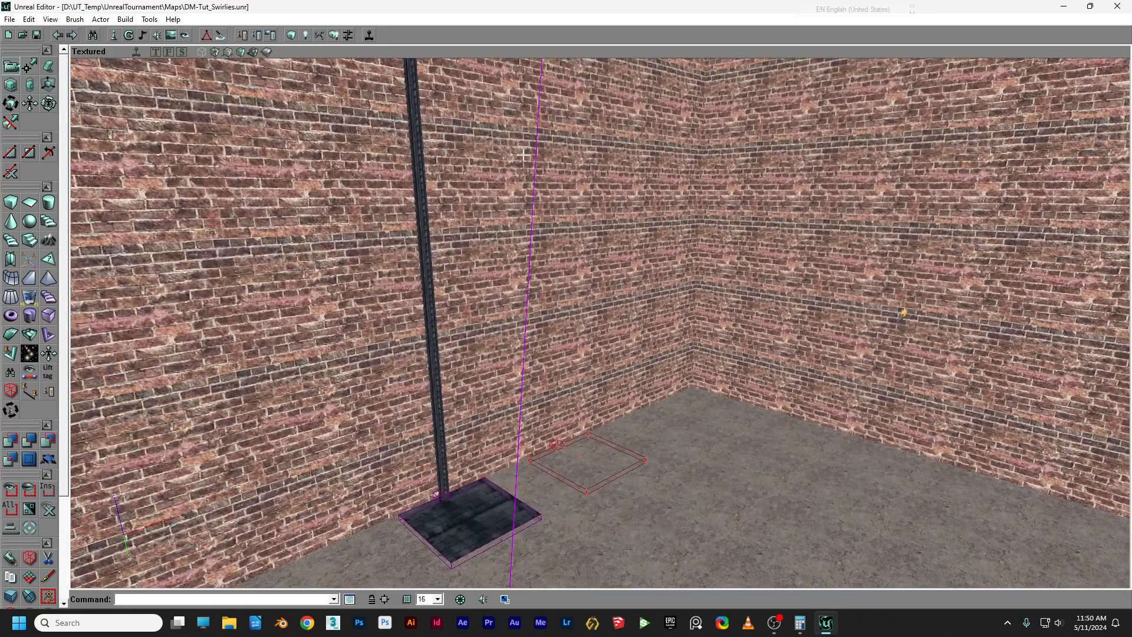